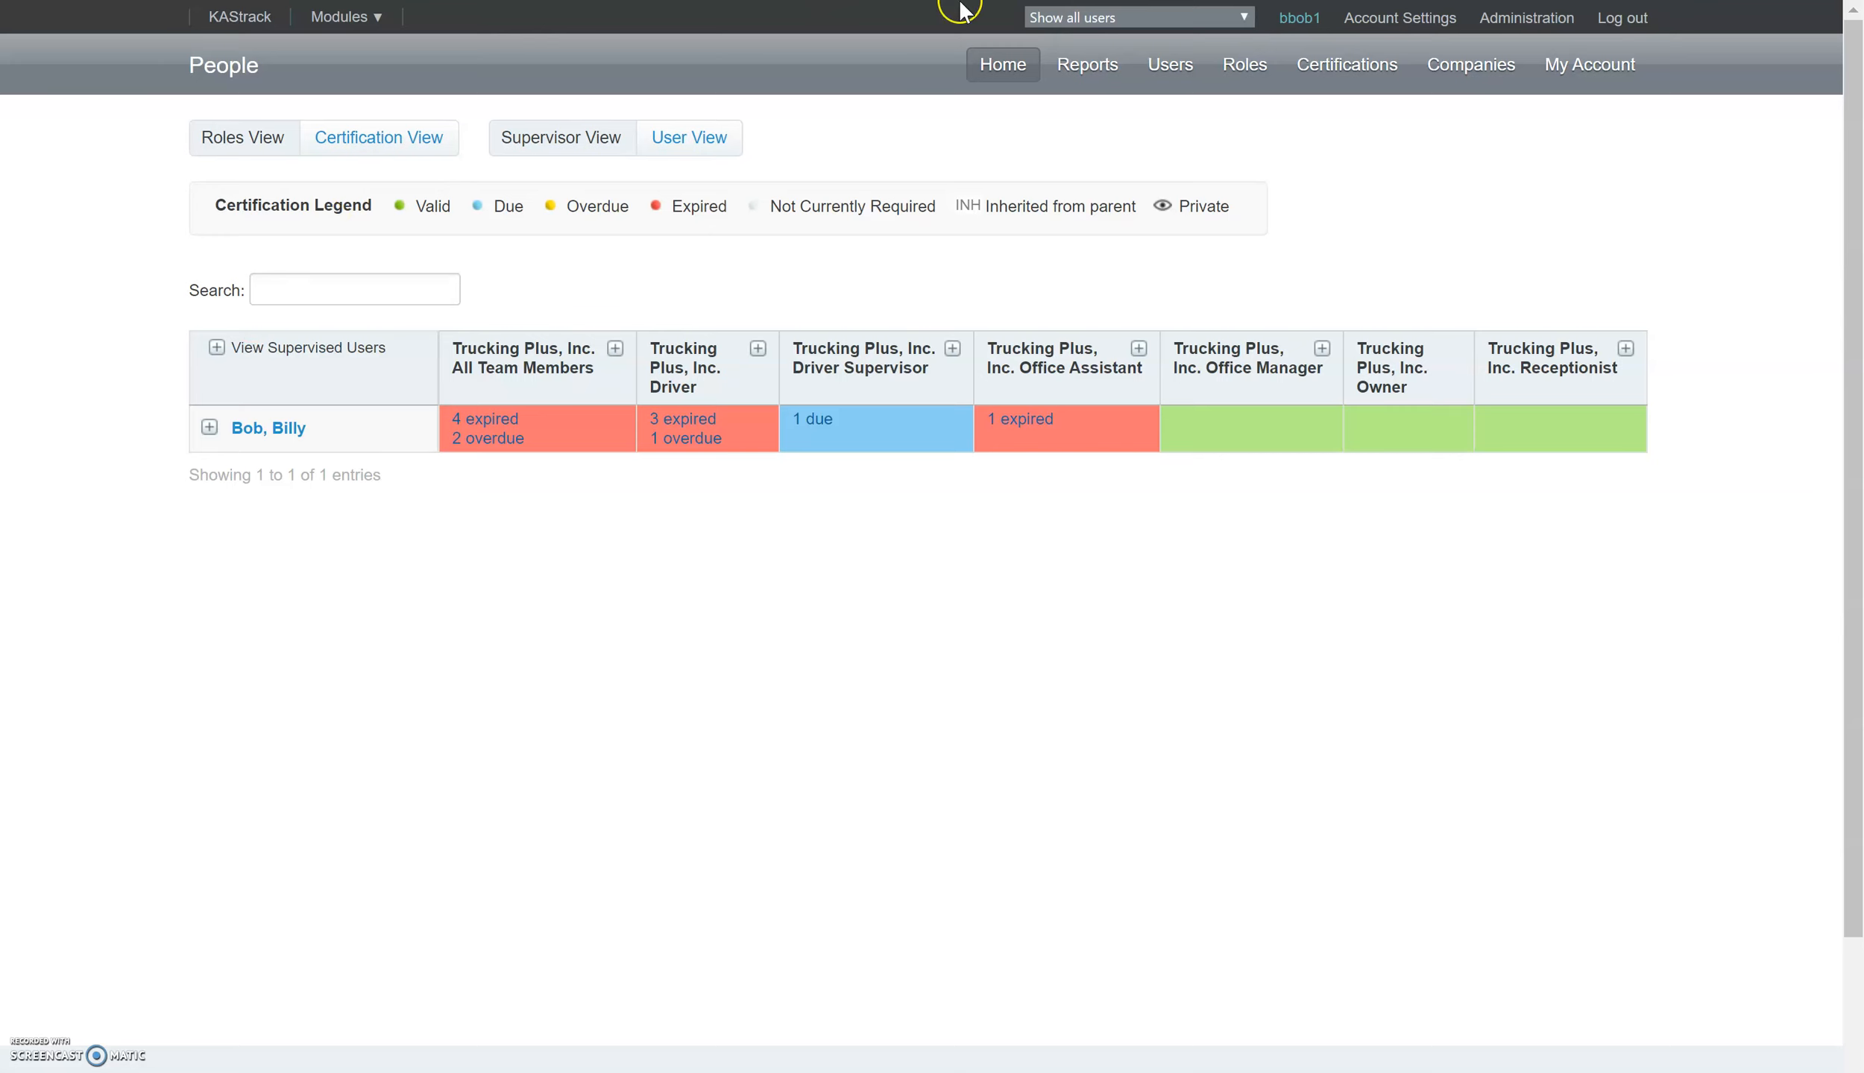
- Start a new certification in the certifications list and name it Passport
click(1337, 64)
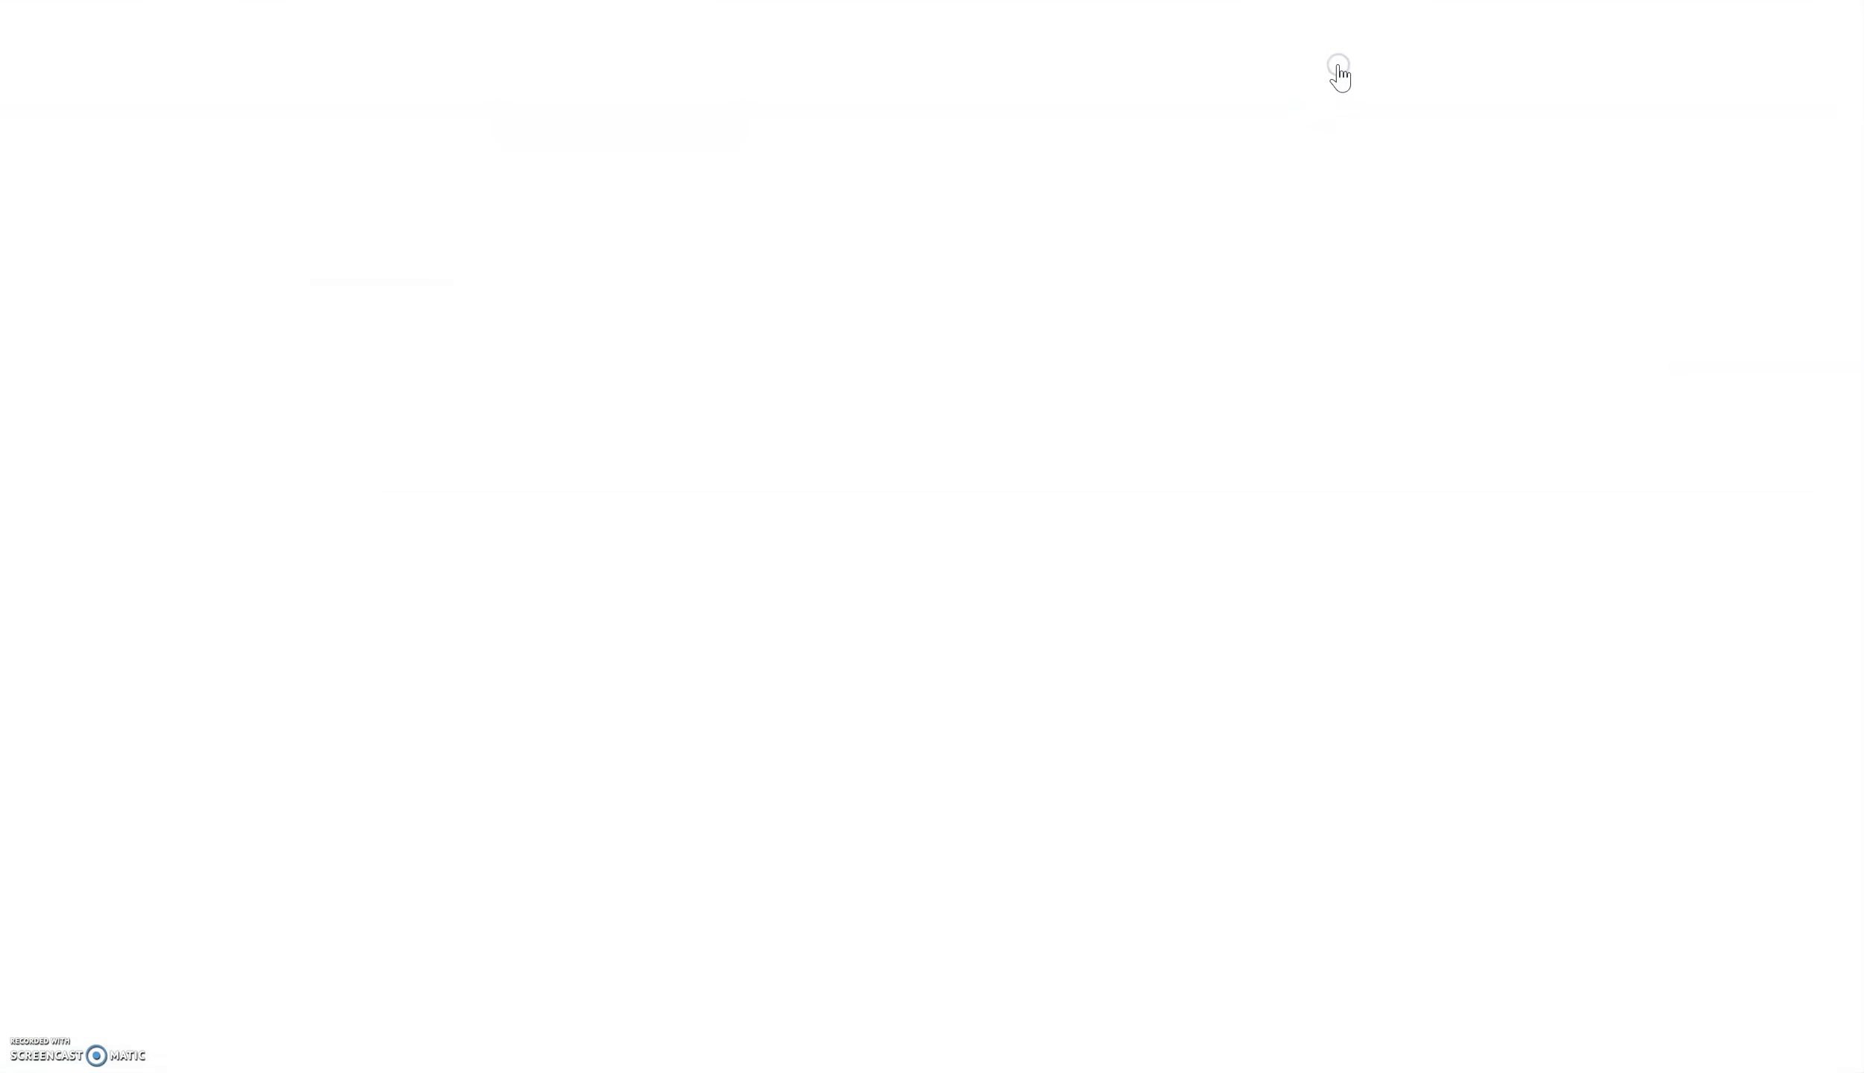
click(253, 221)
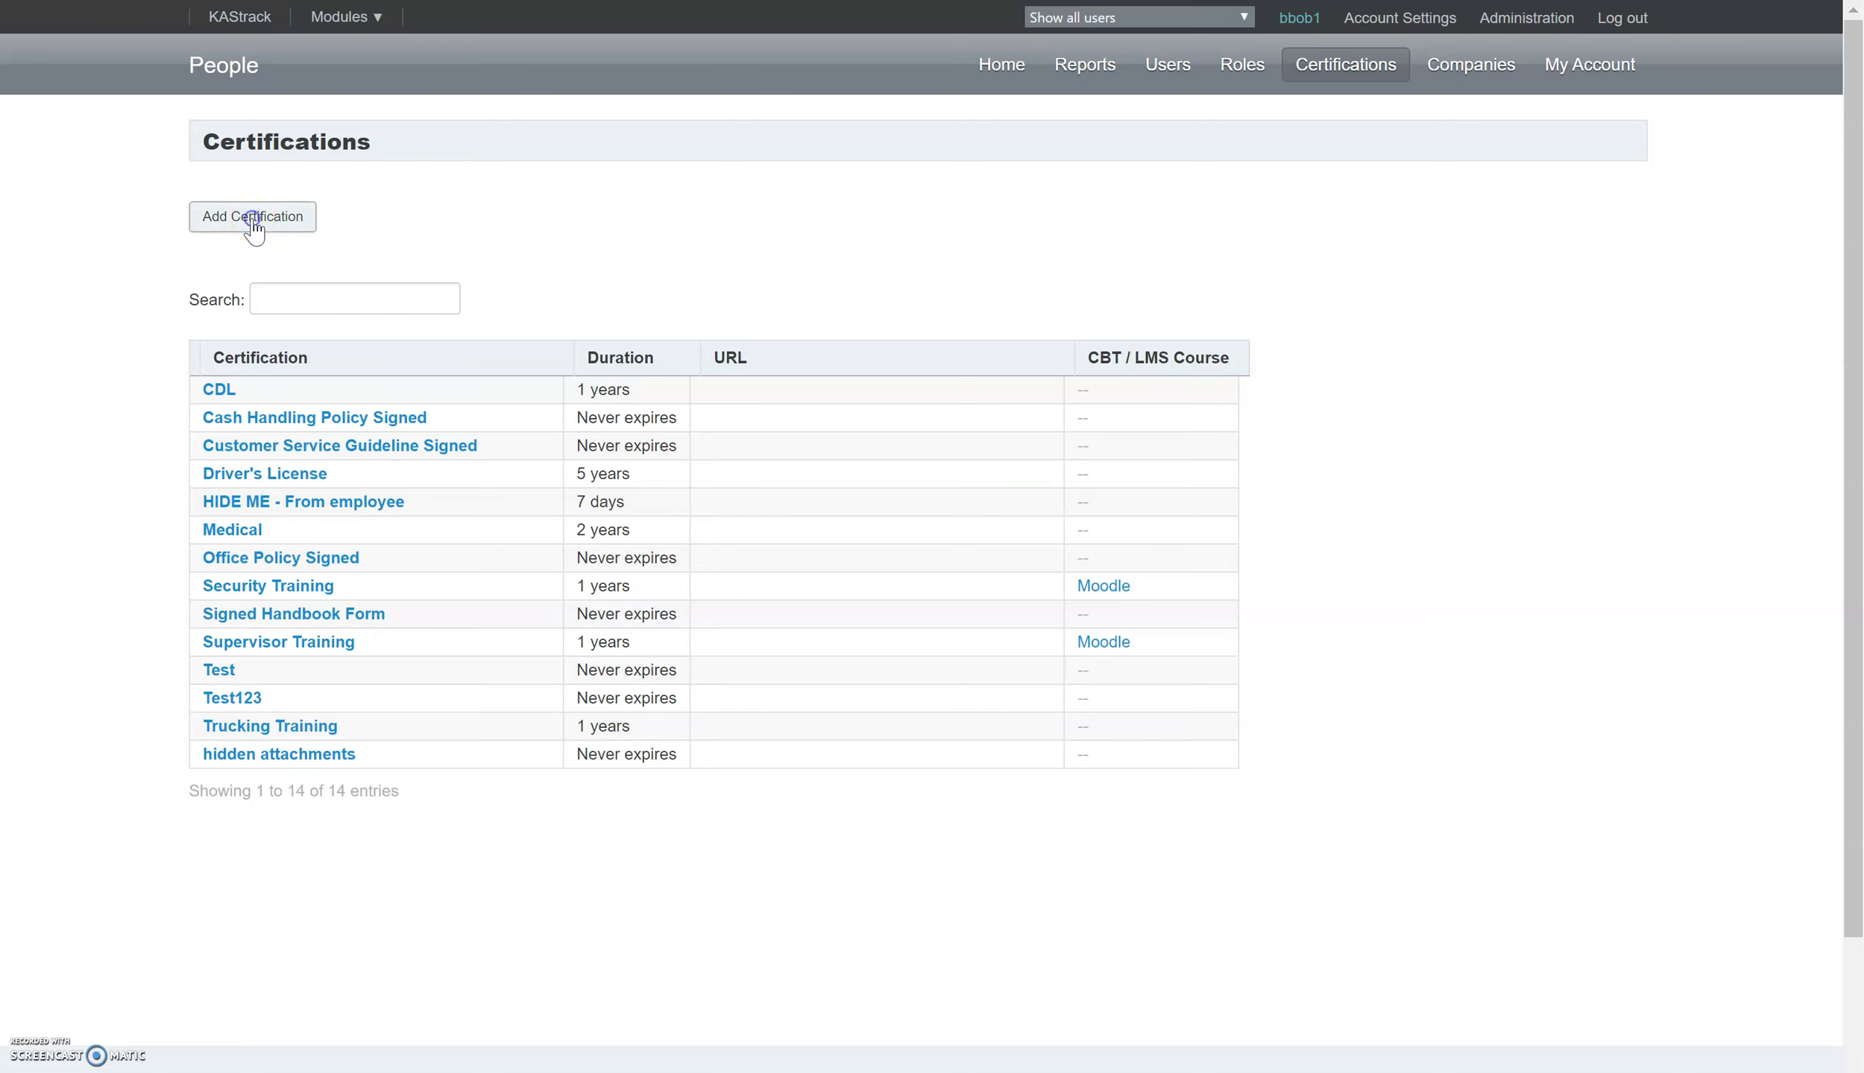
click(488, 136)
click(501, 202)
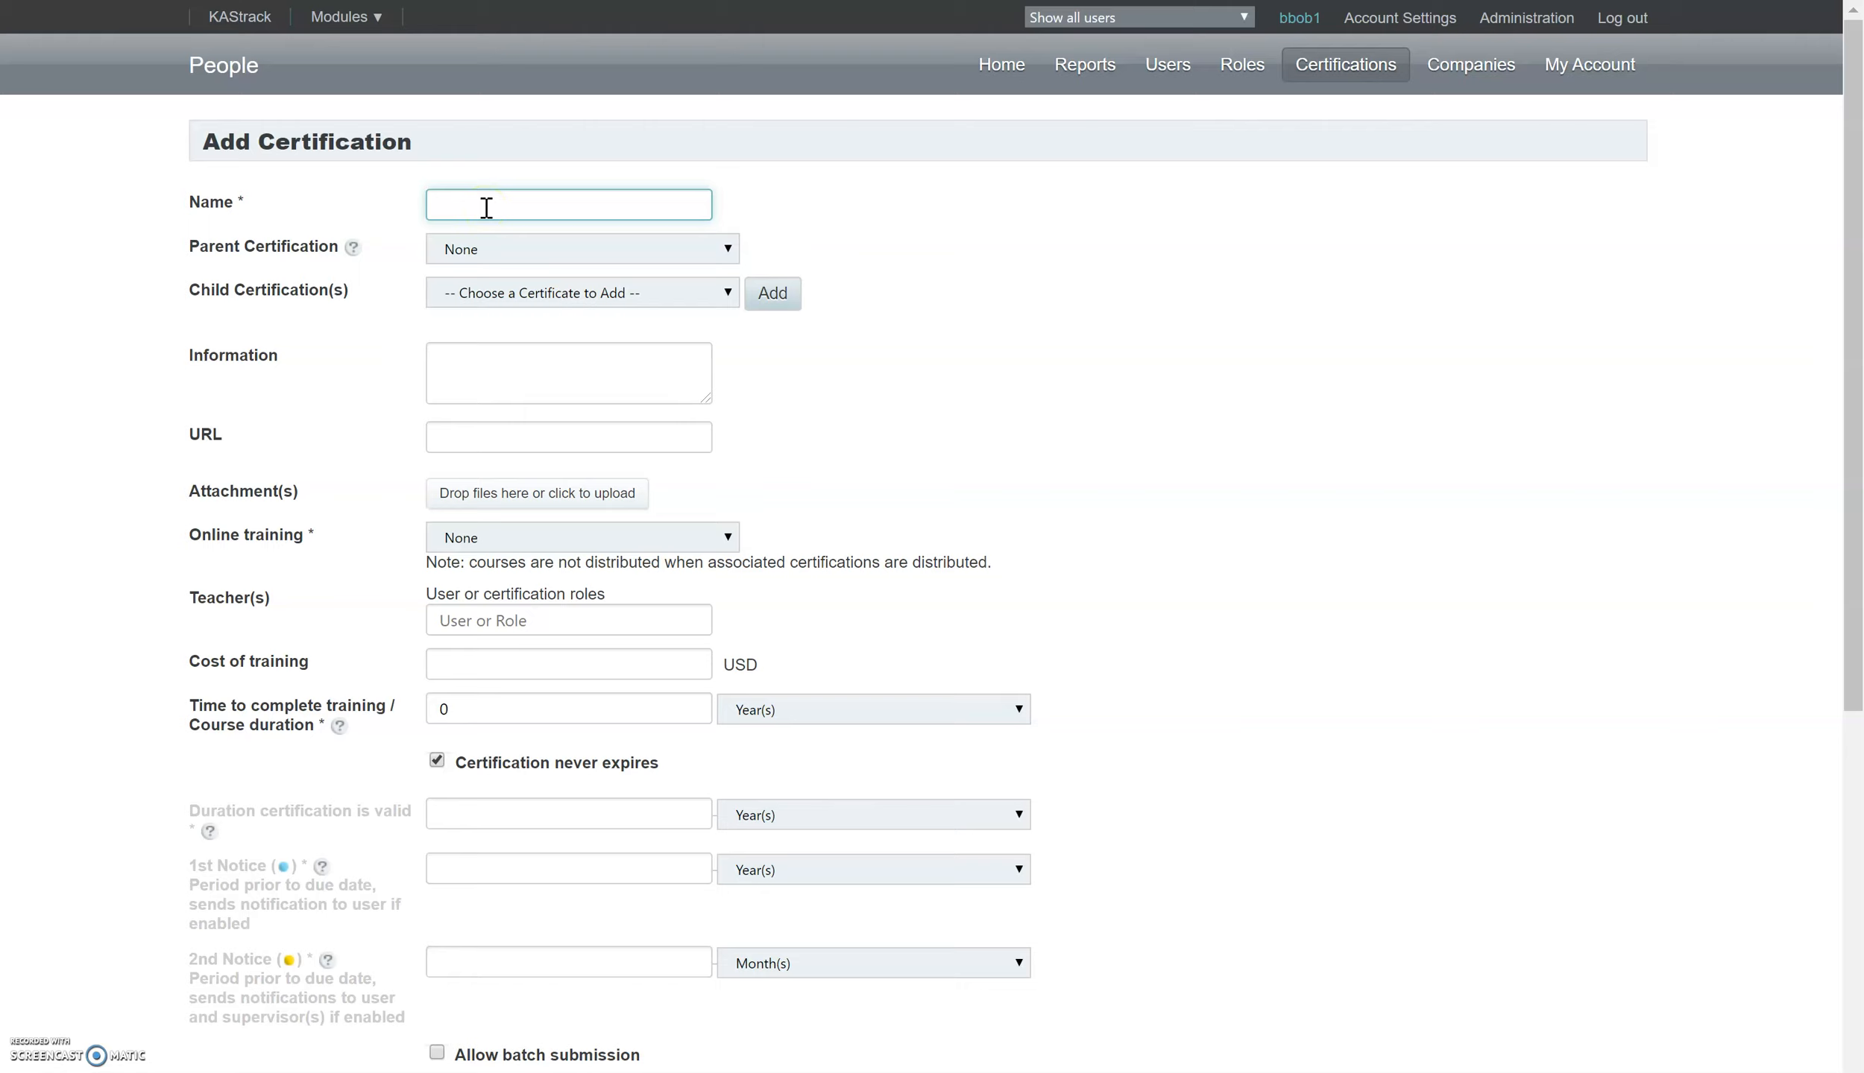
click(490, 216)
text(Passport)
click(491, 367)
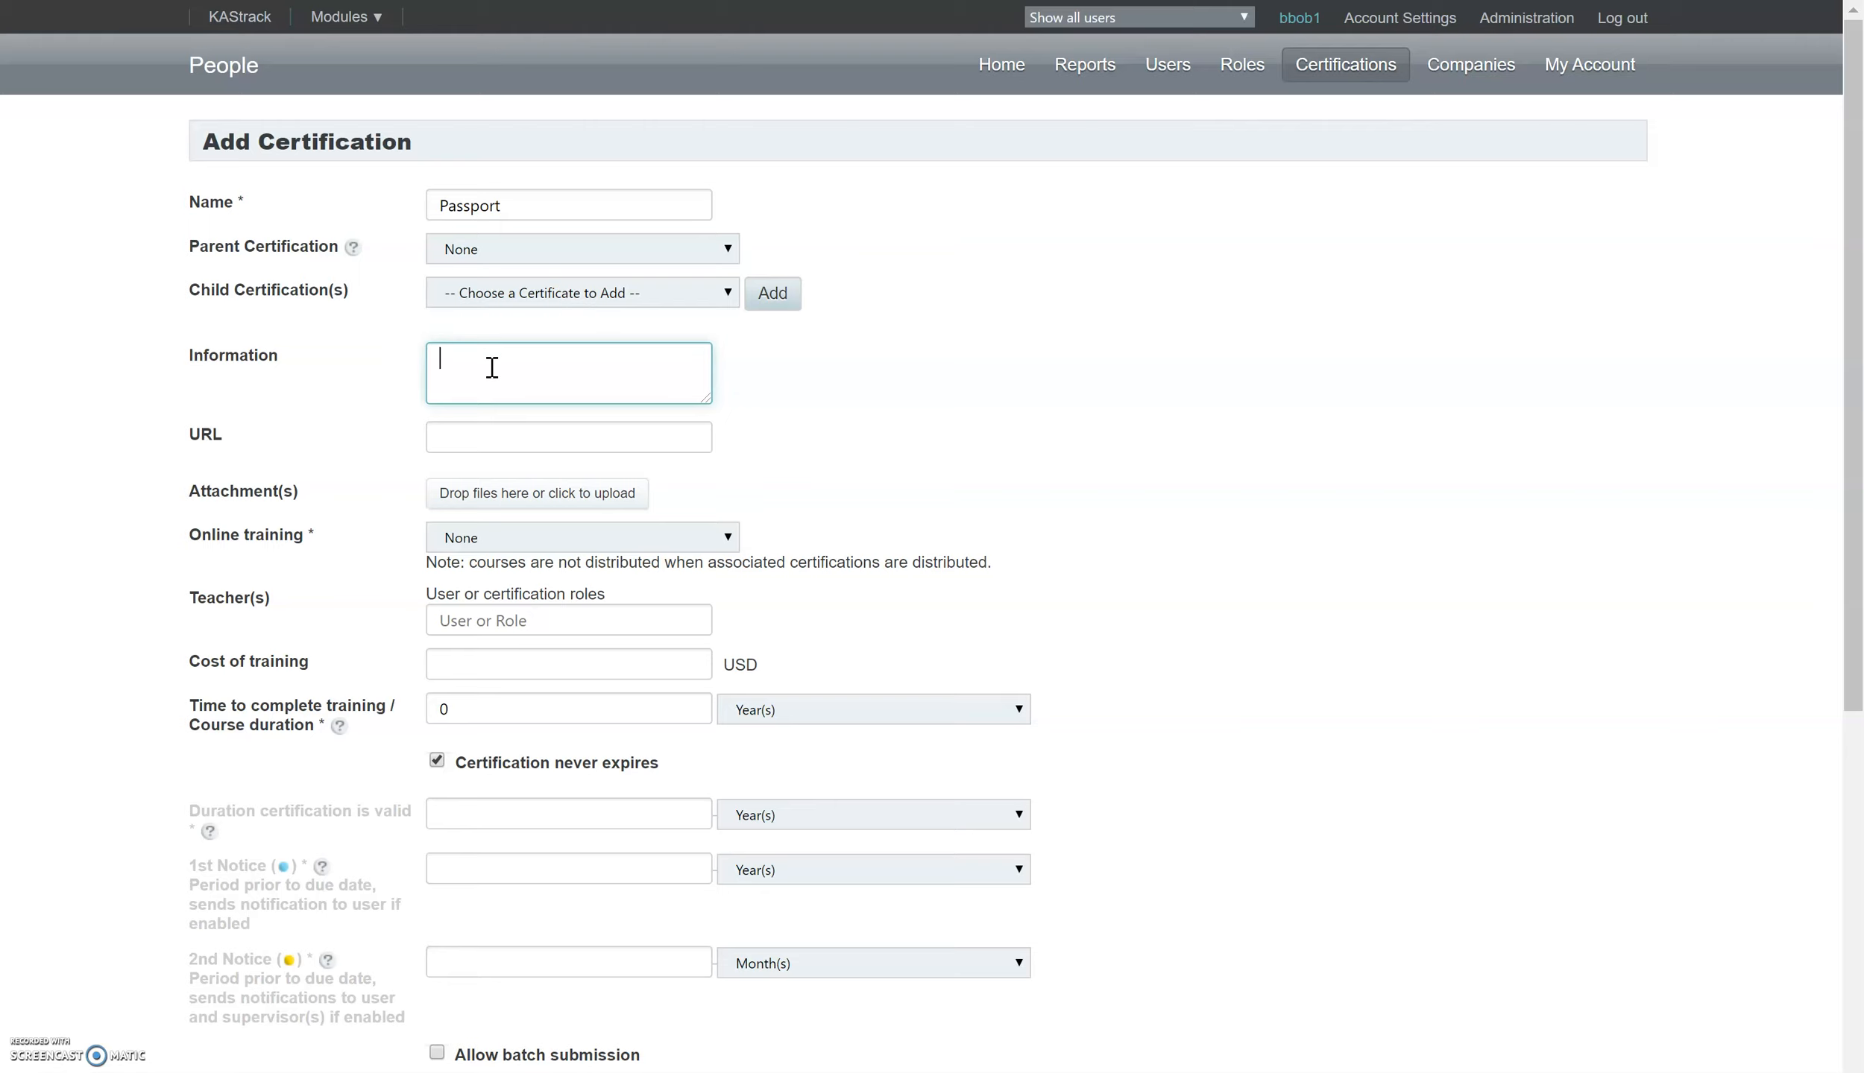
click(458, 441)
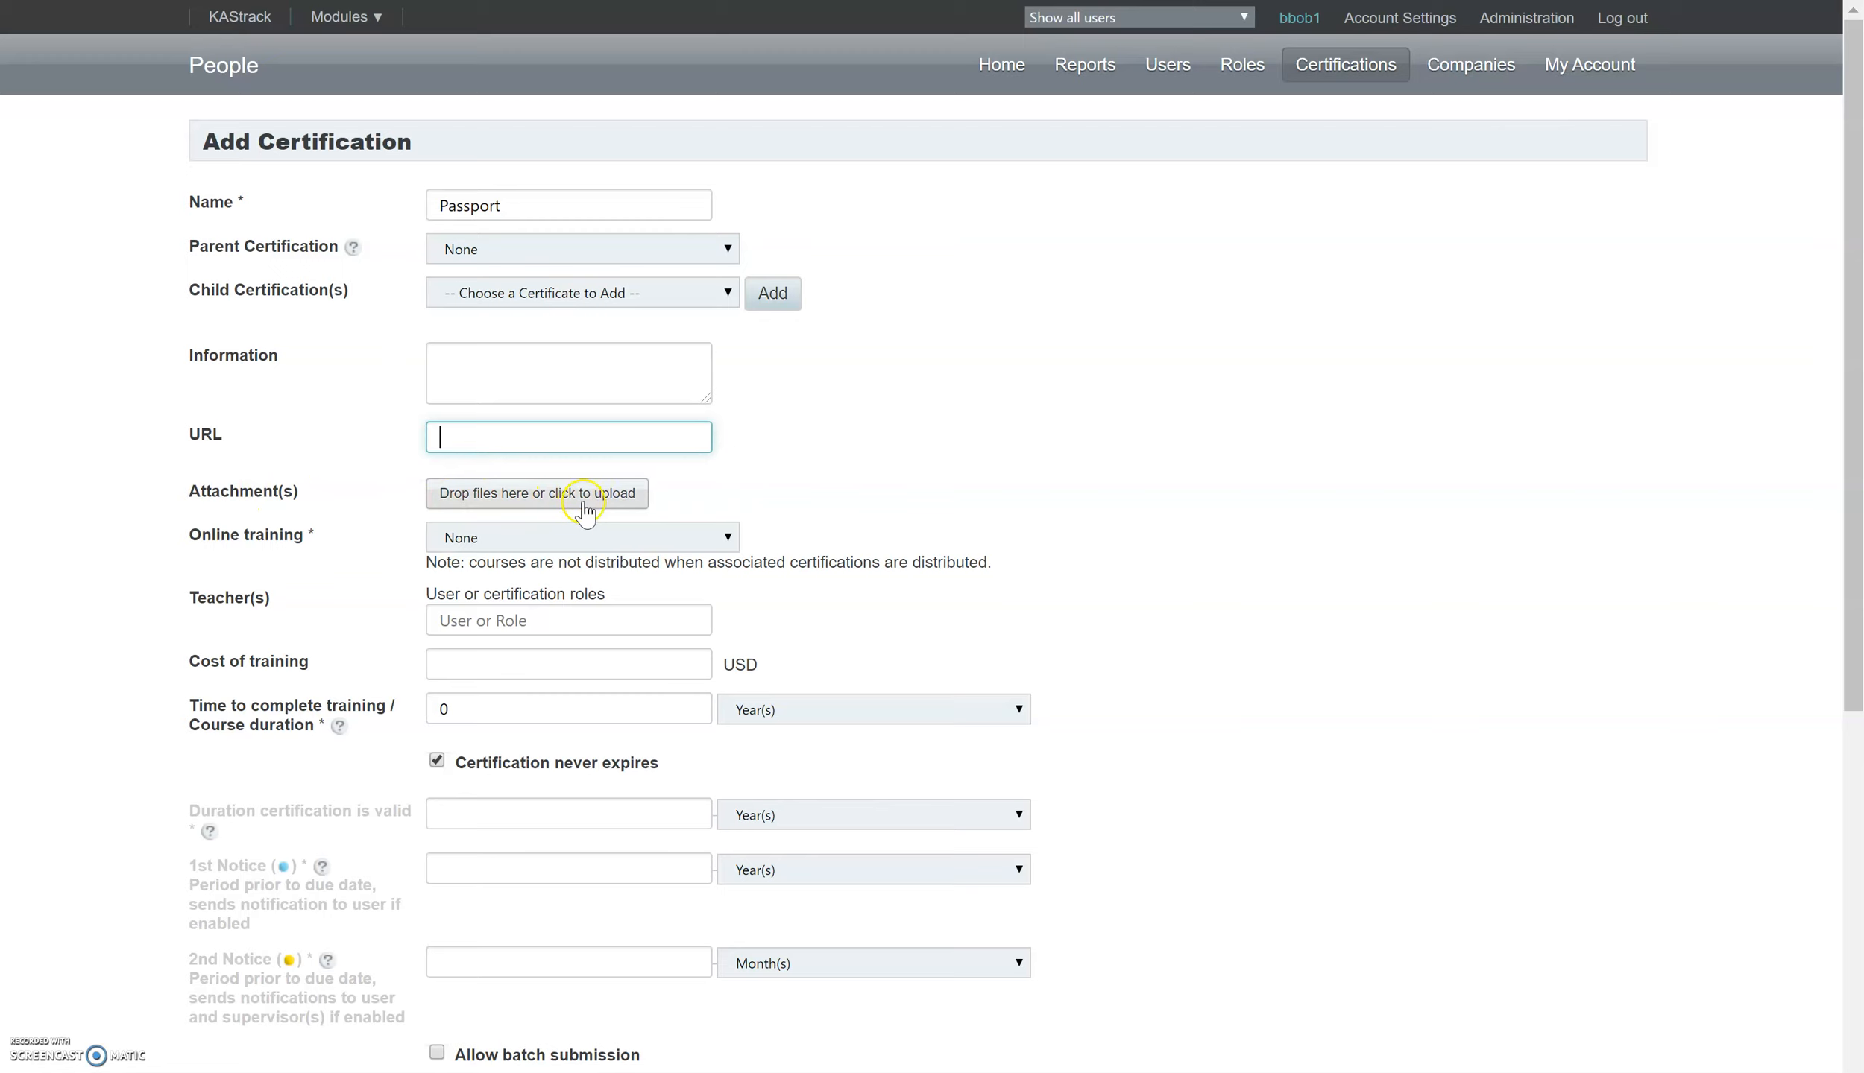
click(524, 505)
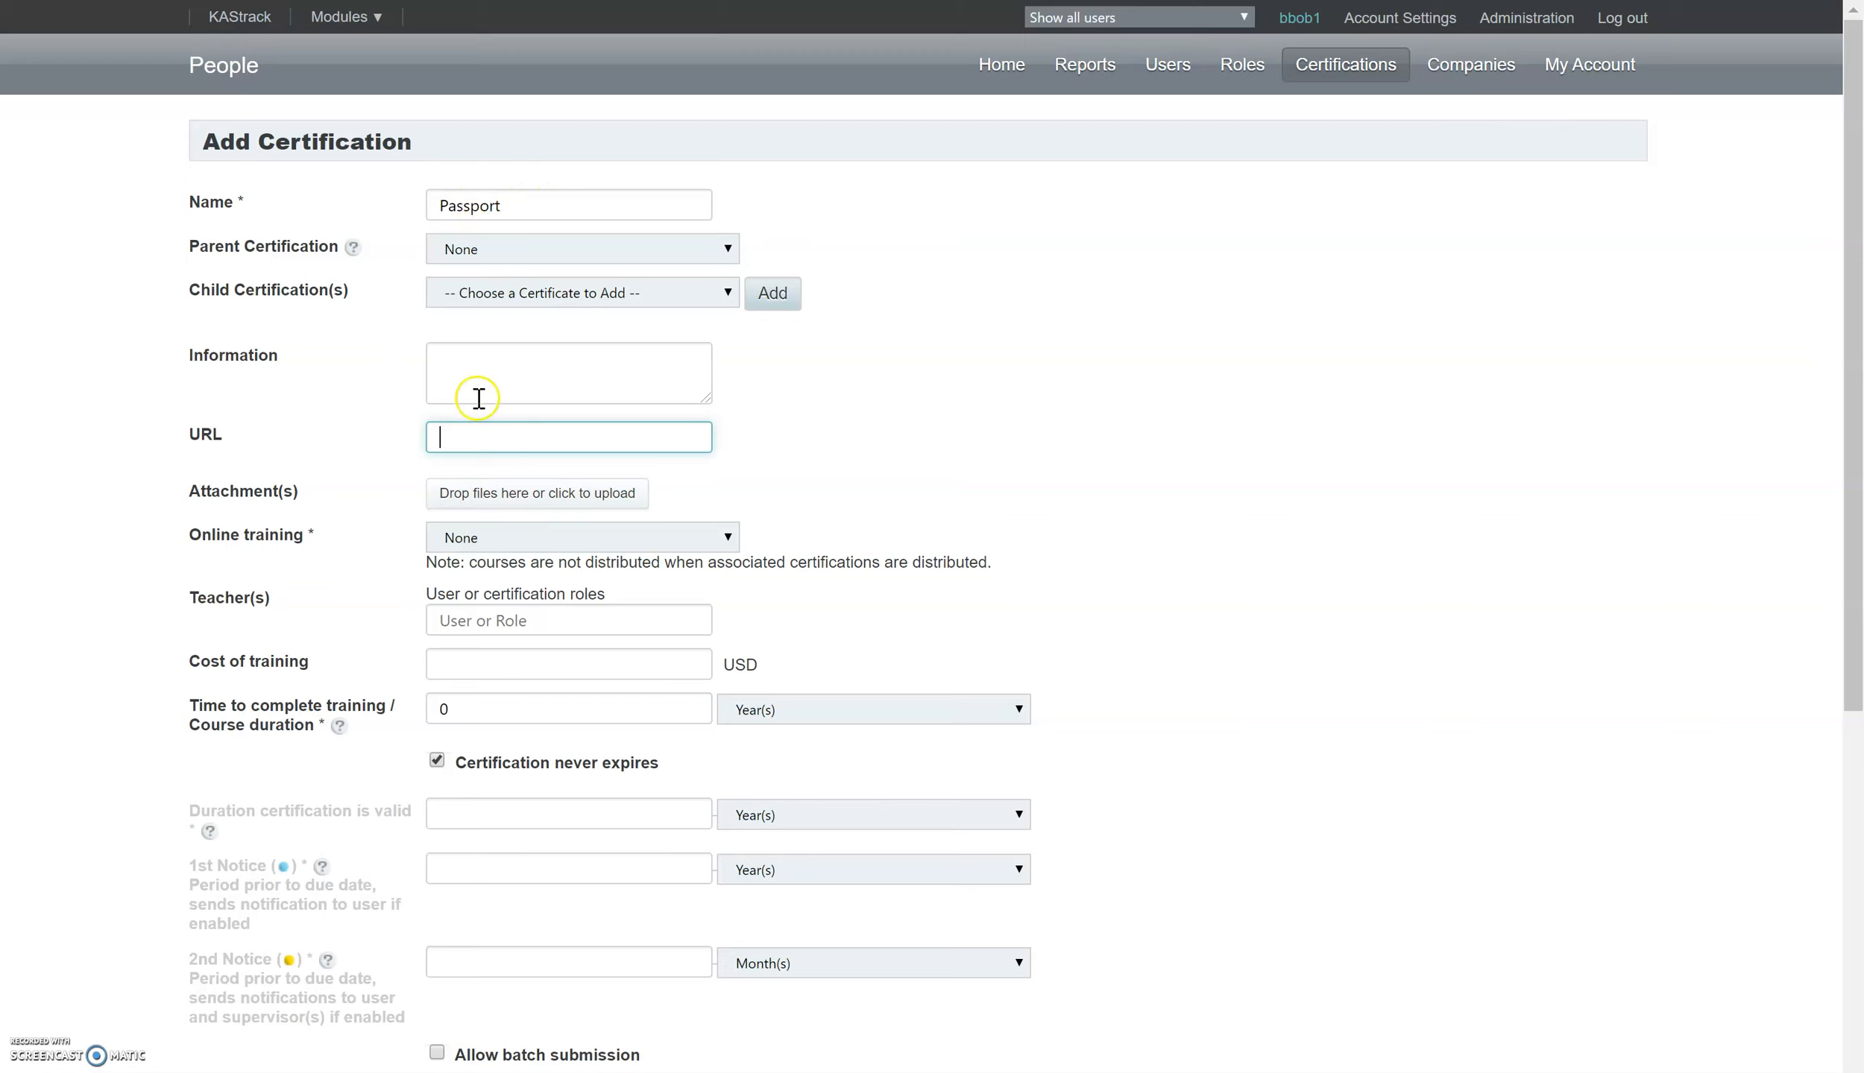
click(527, 507)
- Make the Passport certification expire, with a validity duration of 10 years
scroll(365, 727, down, 3)
scroll(363, 726, down, 5)
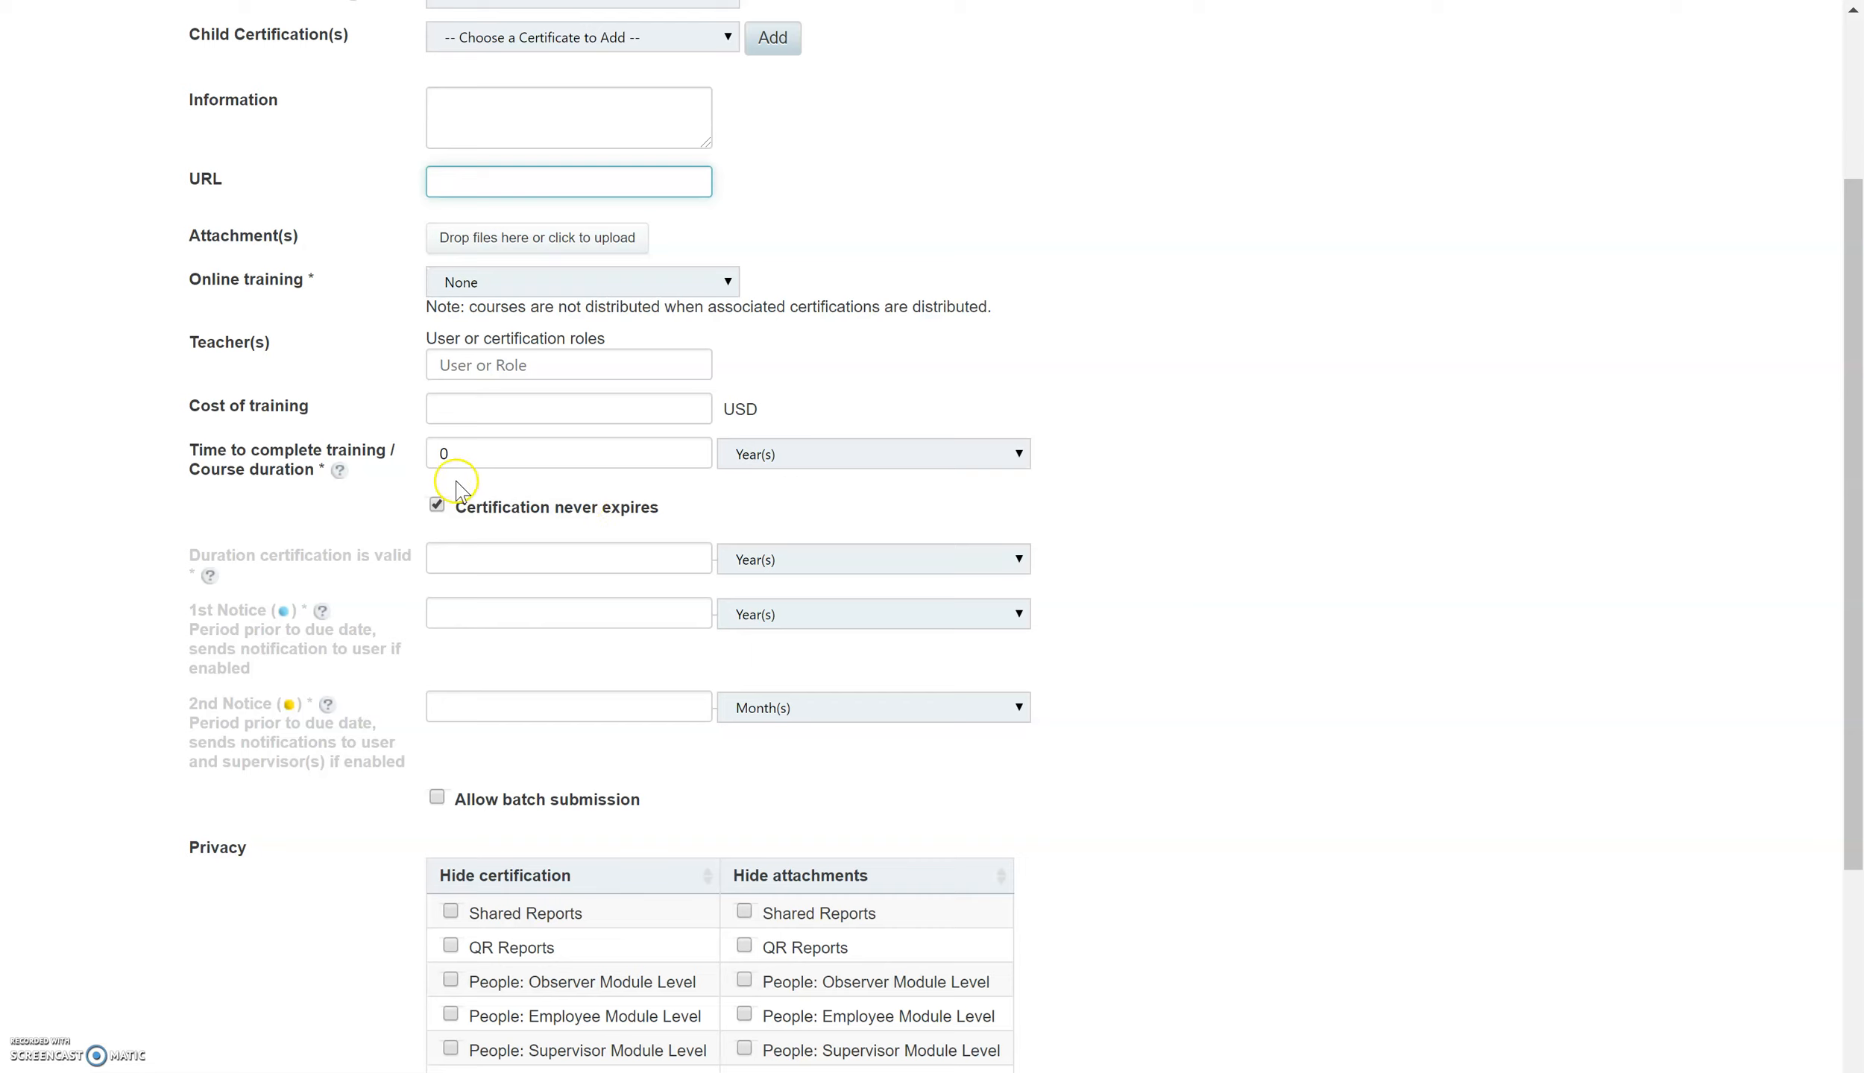
click(437, 506)
click(474, 574)
text(10)
key(Tab)
key(Tab)
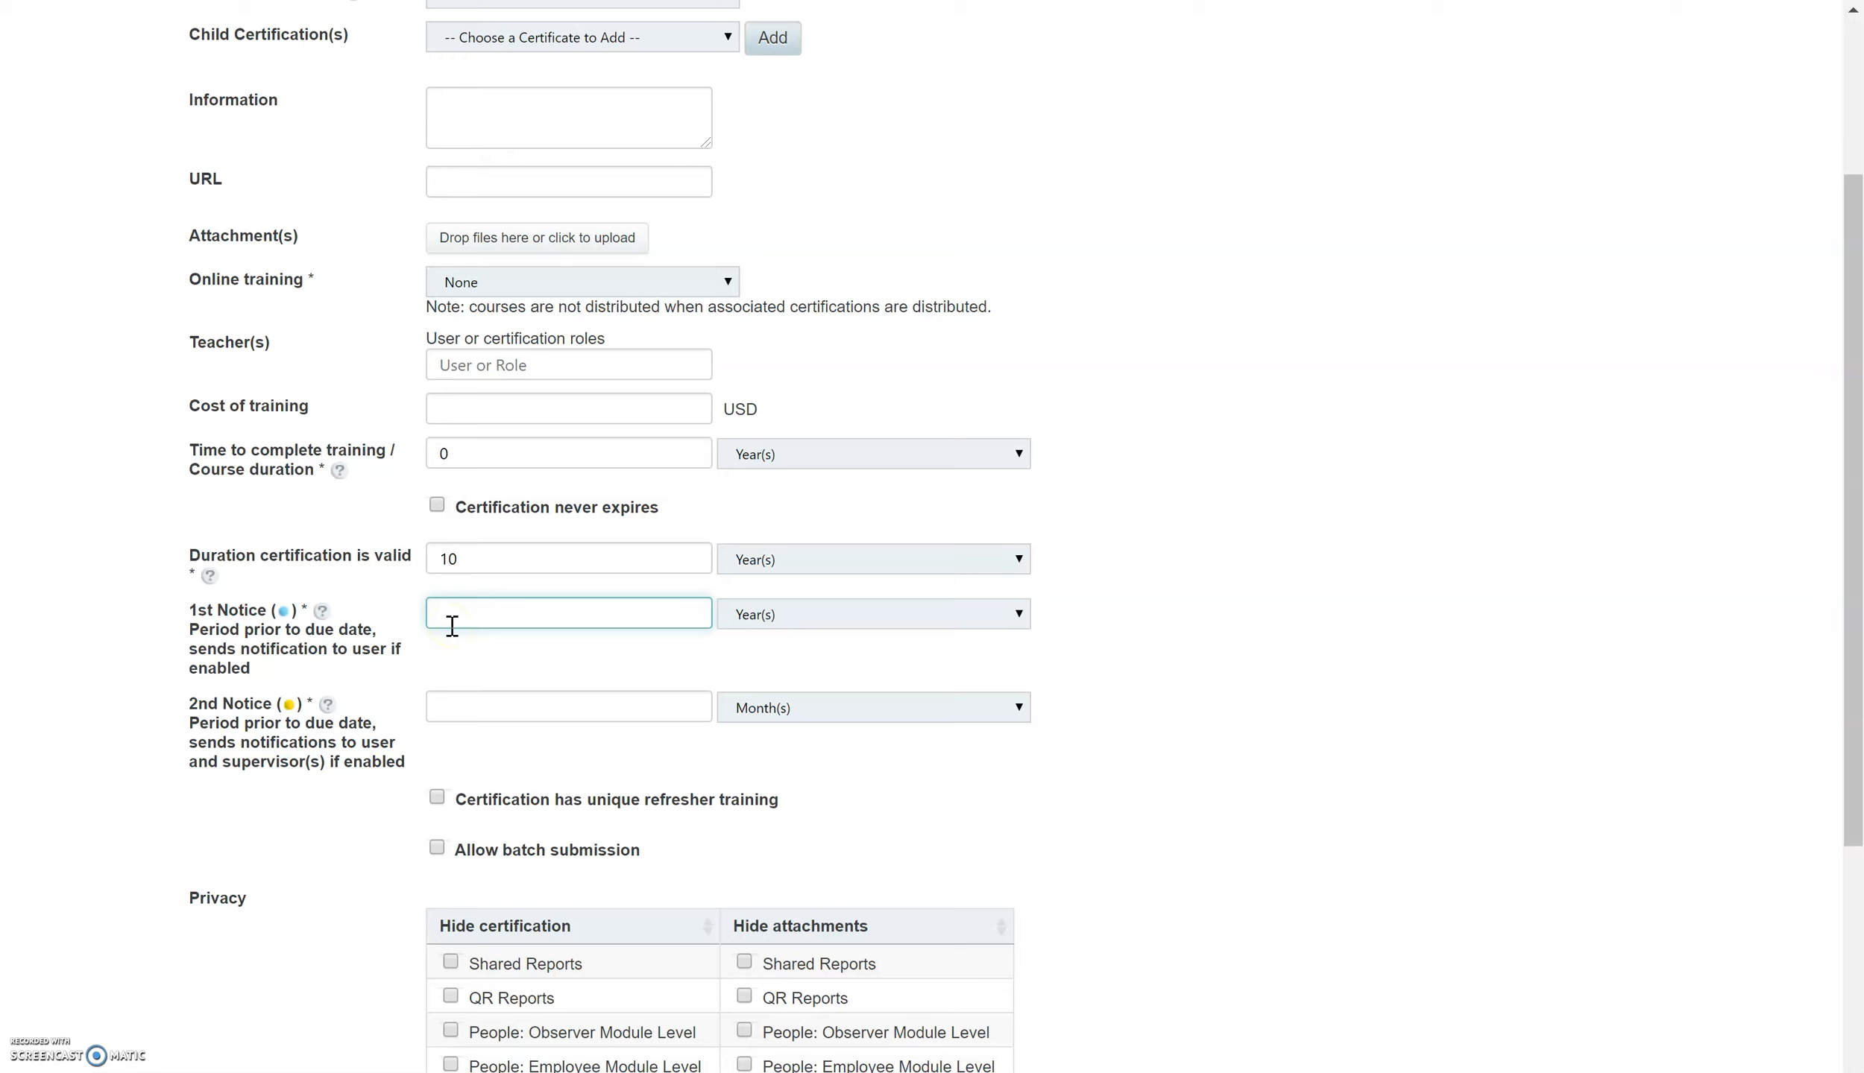
- Set the certification's 1st Notice period to 90 days before the due date
text(90)
key(Tab)
key(d)
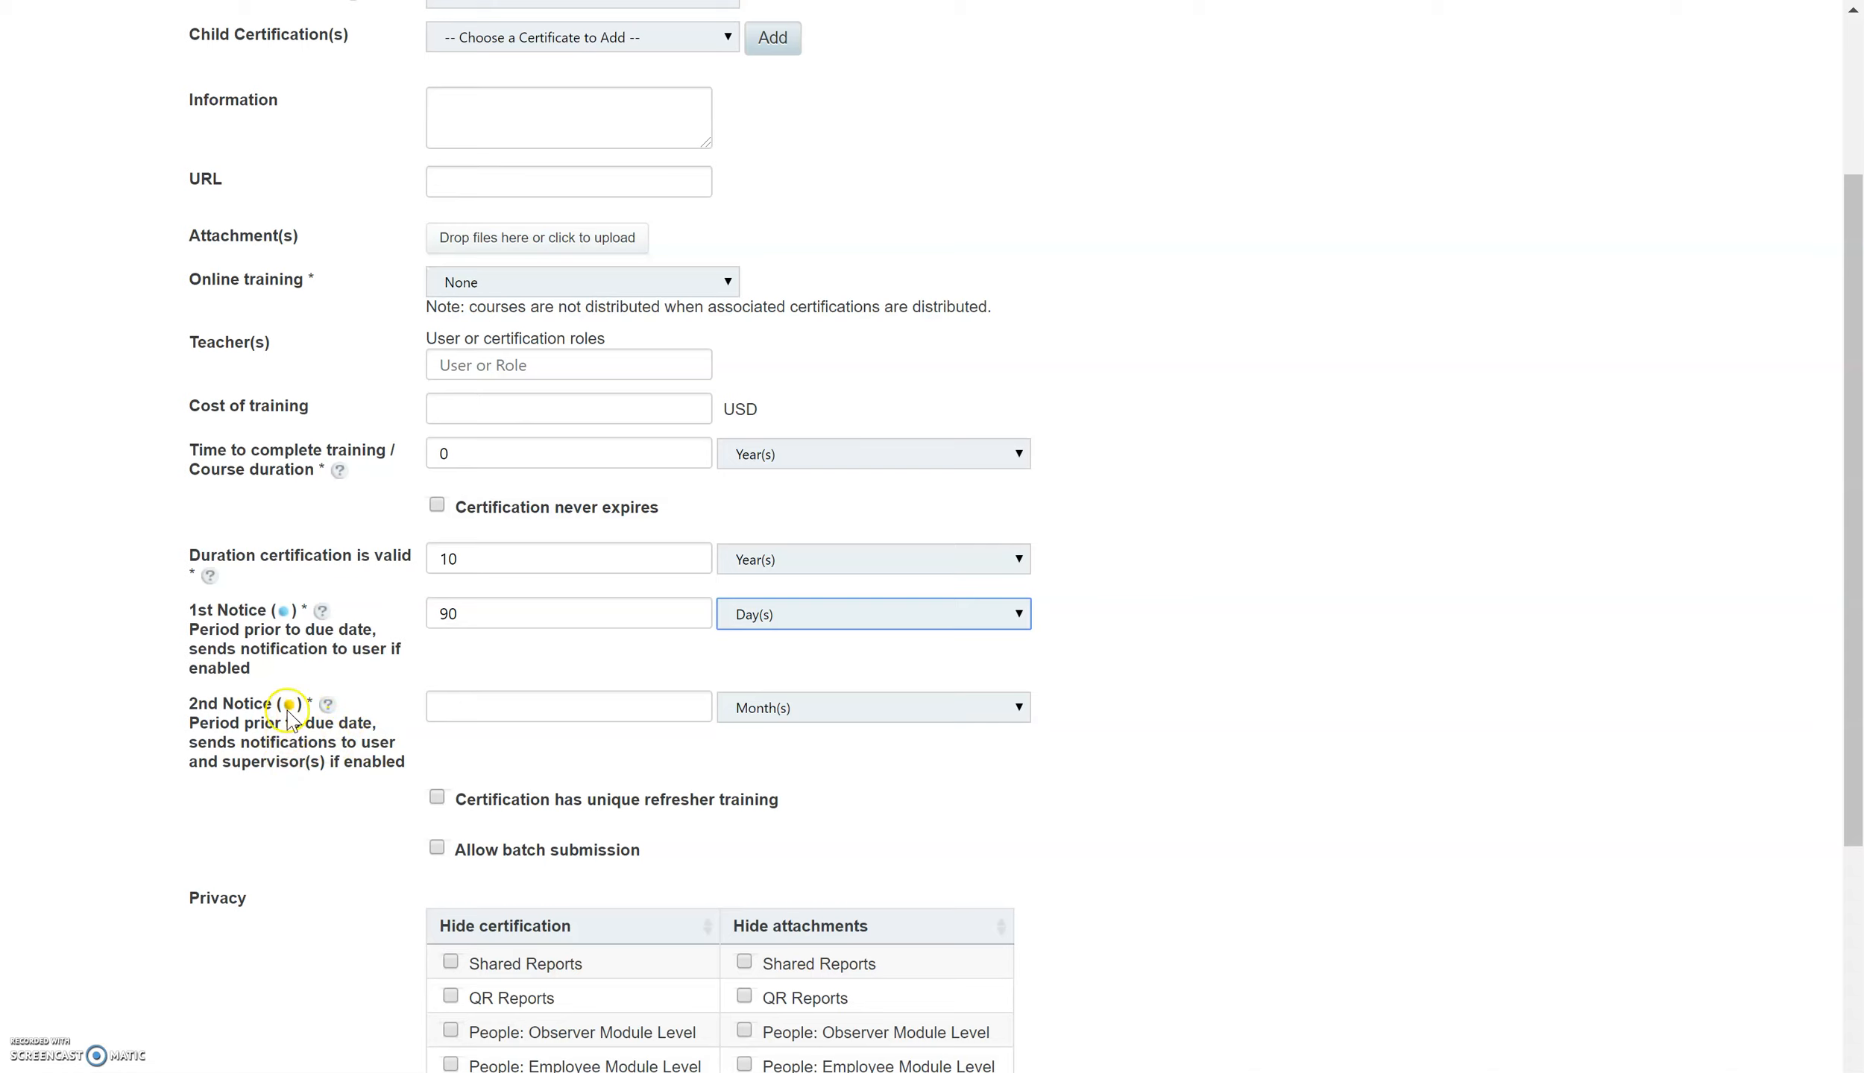
- Set the 2nd Notice period to 45 days before the due date and save the new certification
click(501, 714)
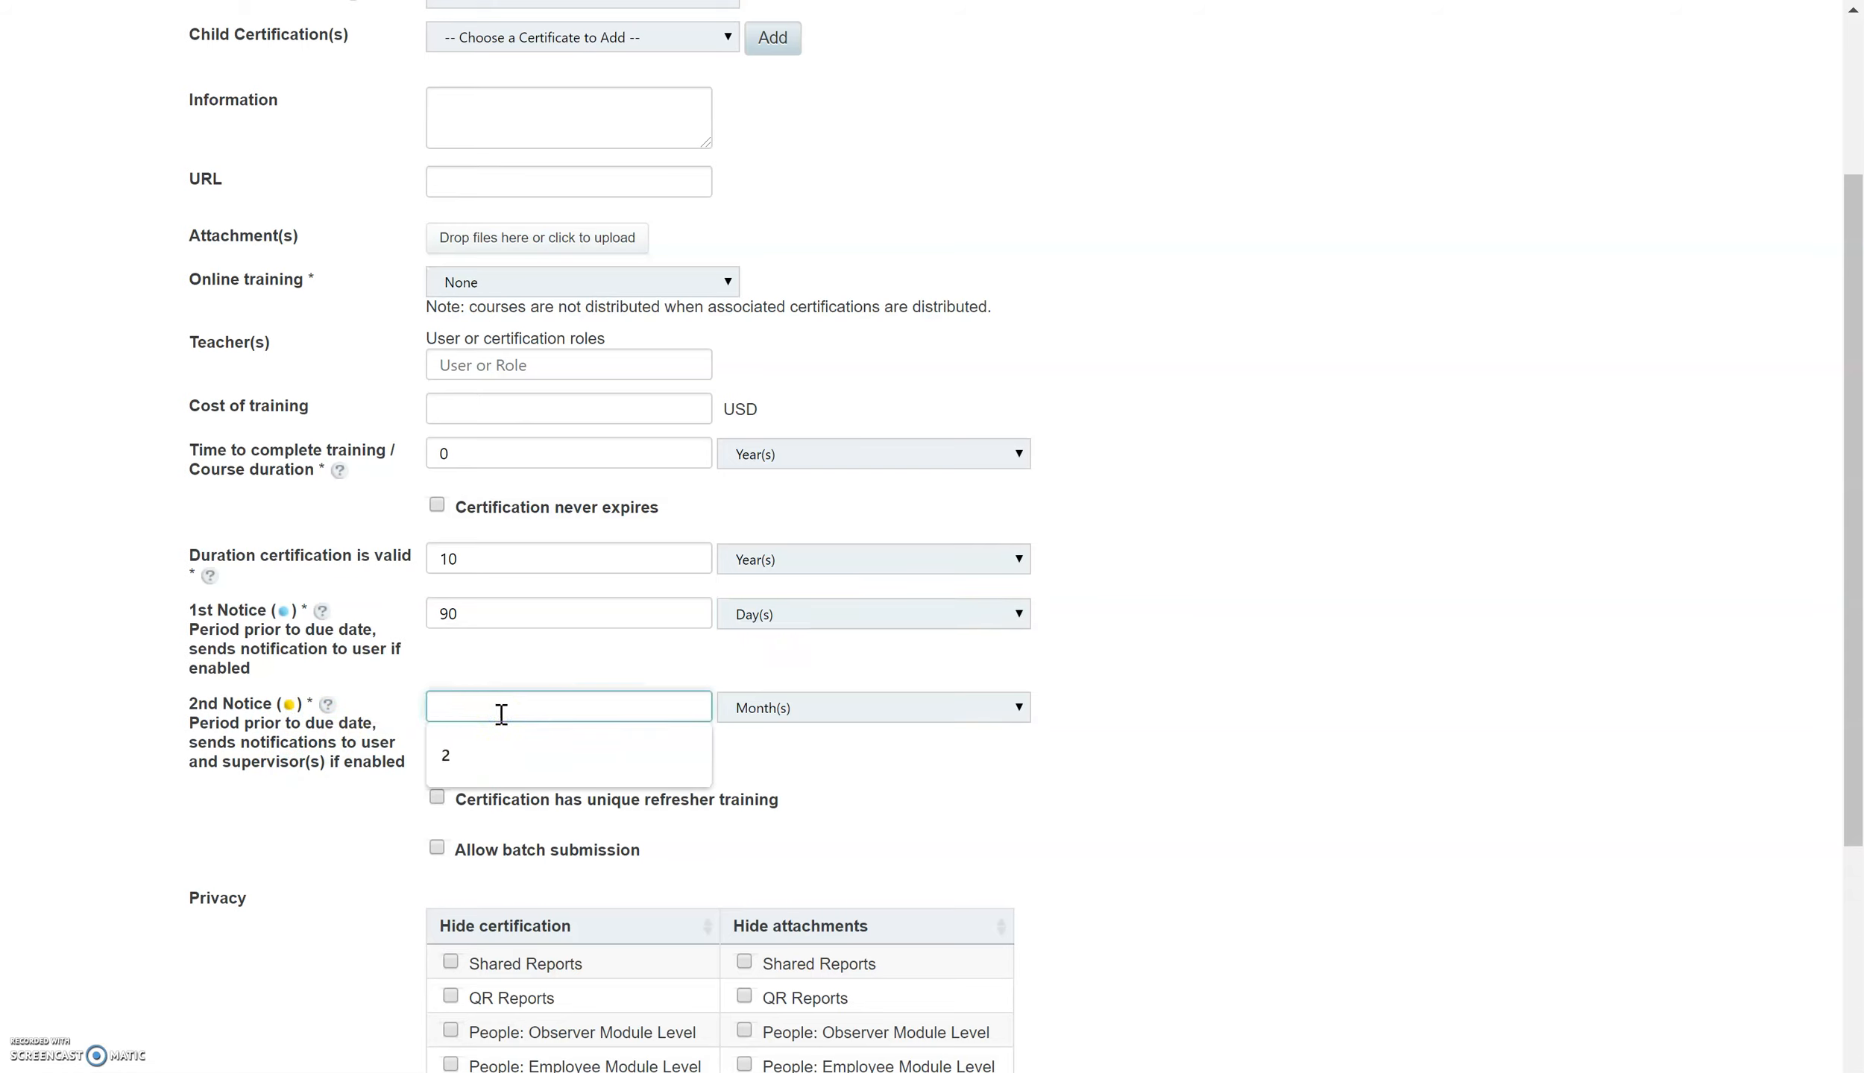
text(45)
key(Tab)
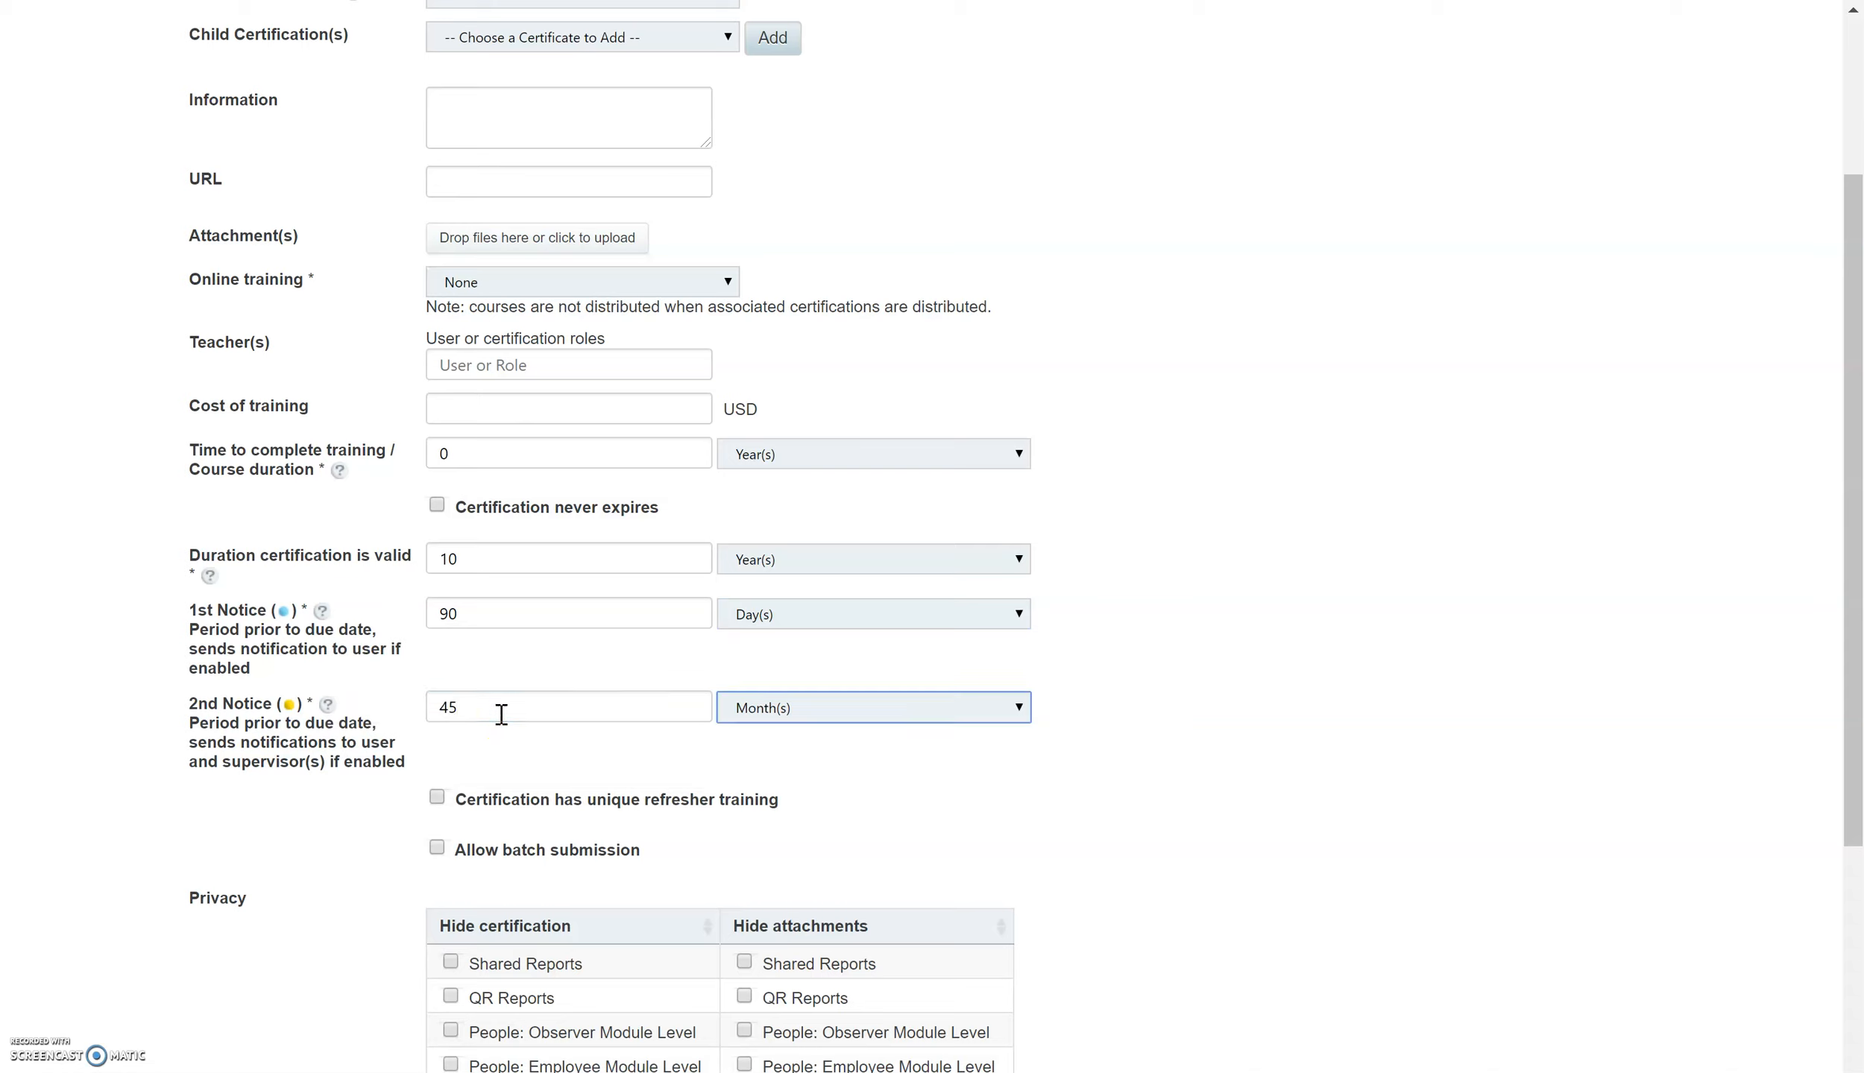
key(d)
scroll(485, 719, down, 4)
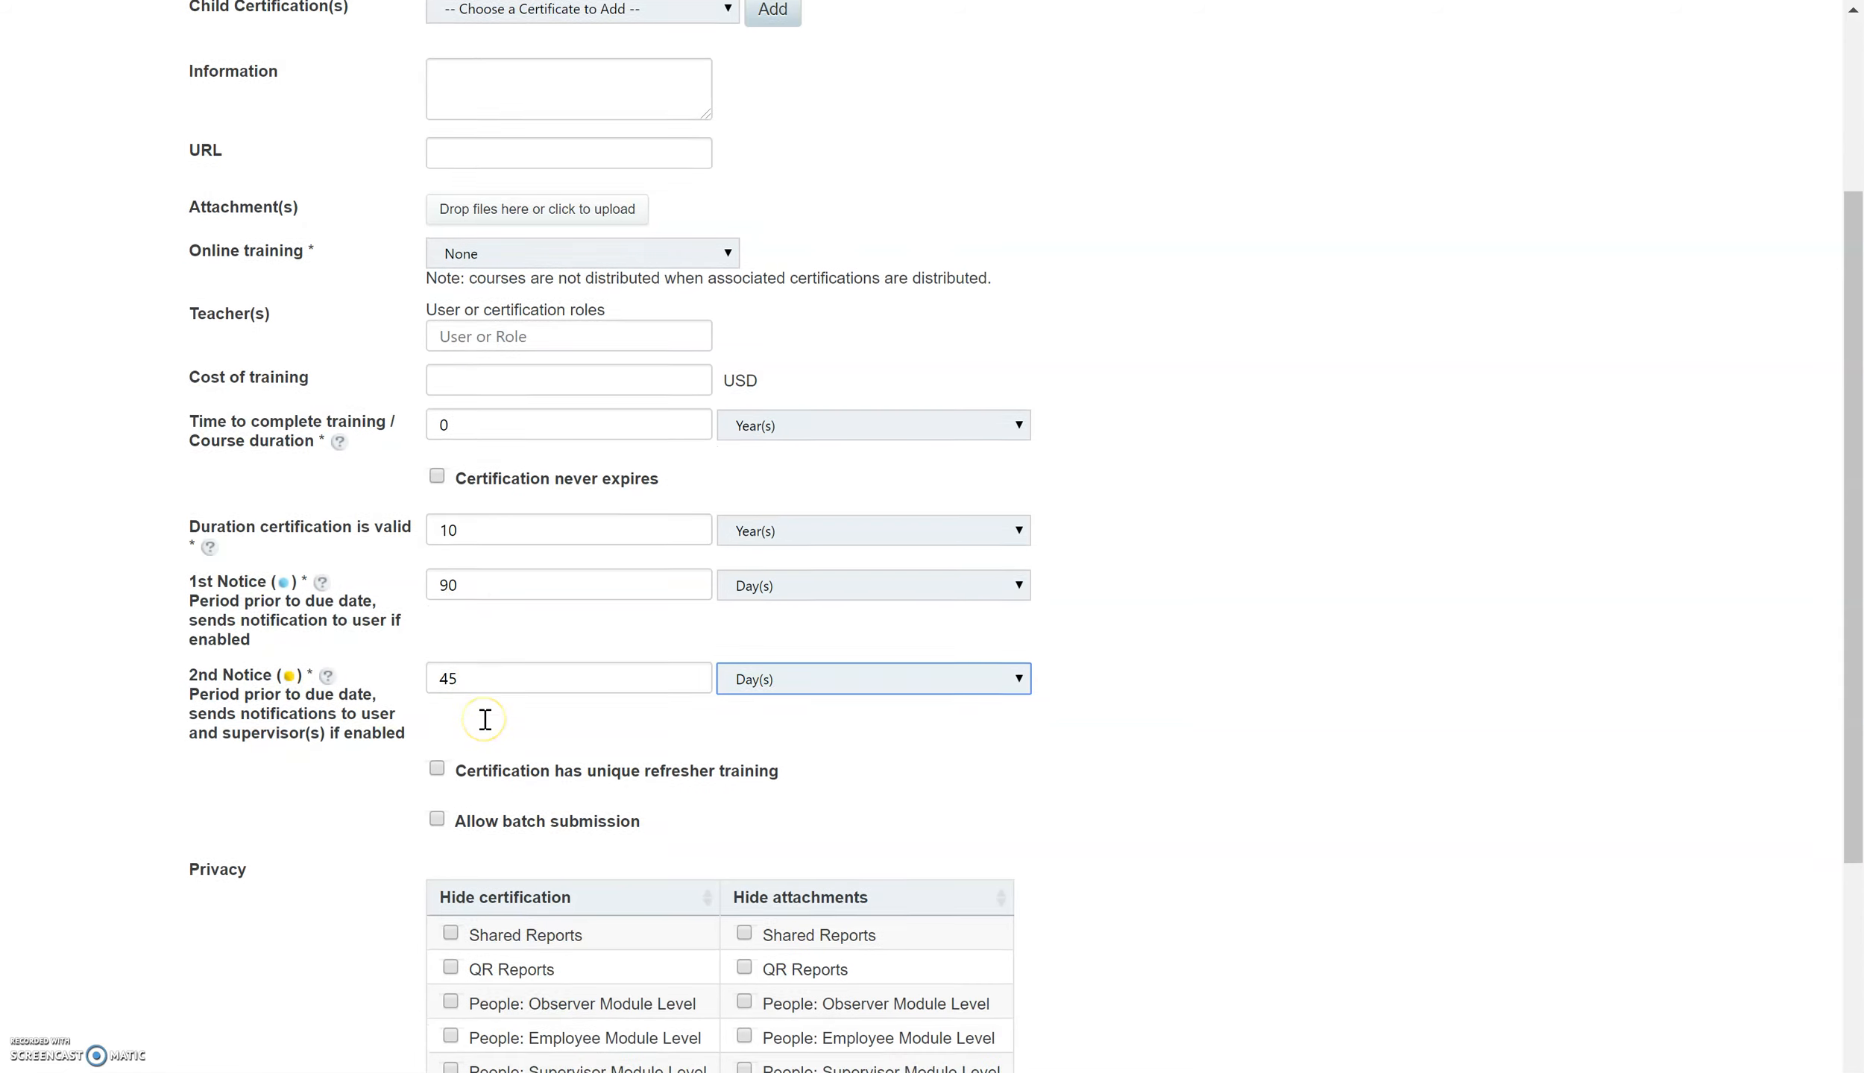
click(224, 917)
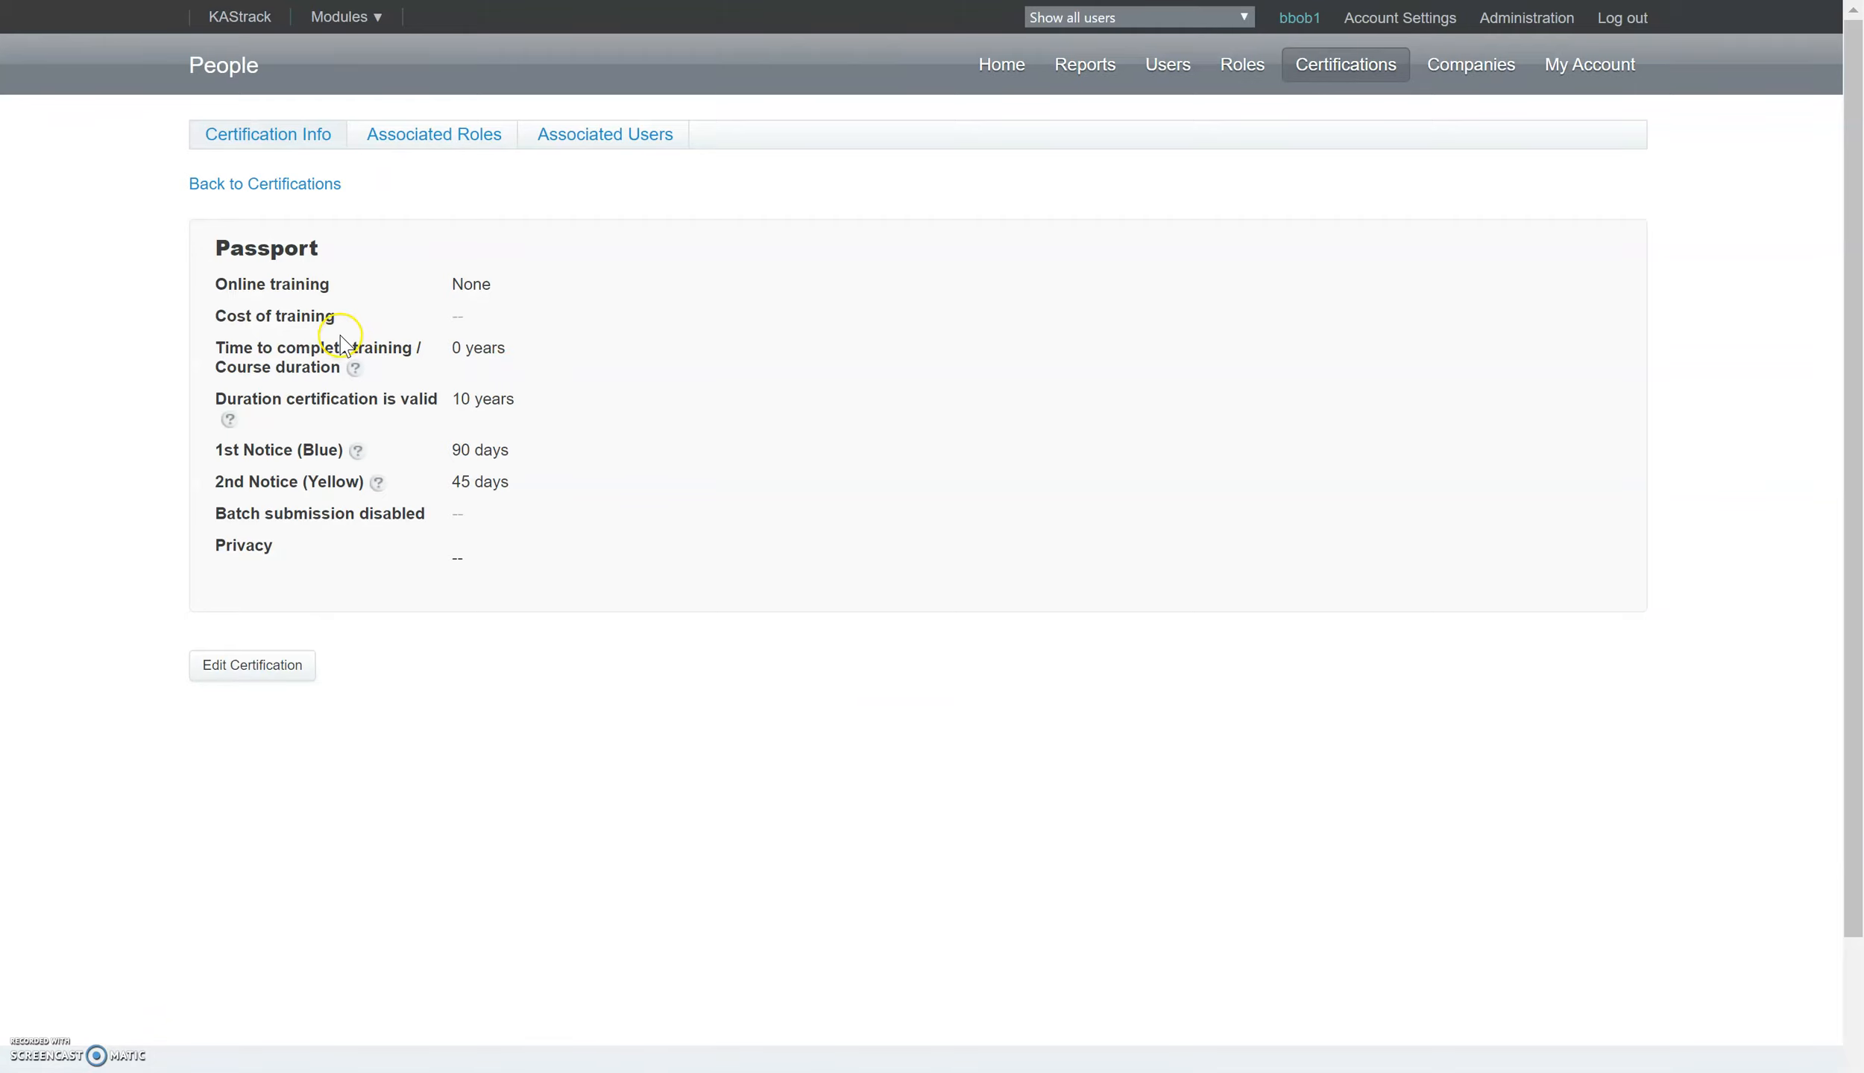
- Associate the Passport certification with the All Team Members role of Trucking Plus, Inc. and save the changes
click(453, 142)
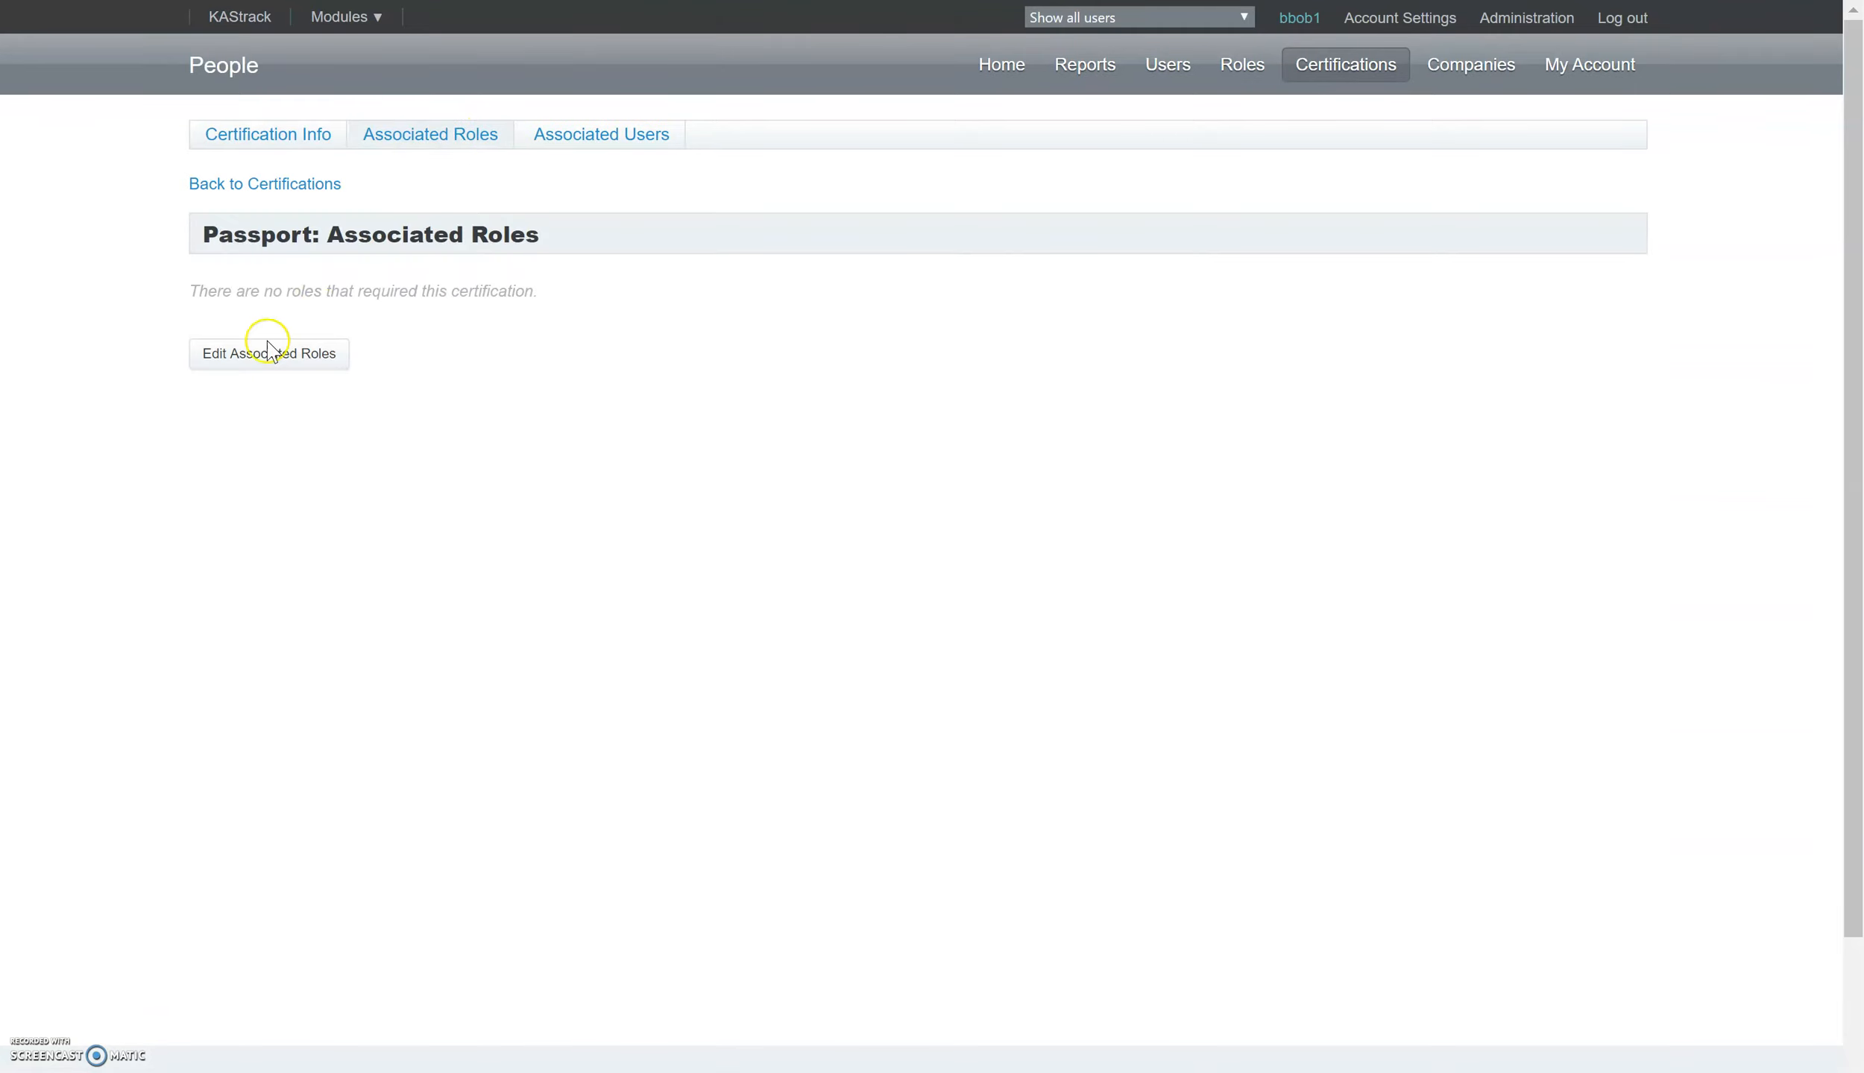
click(245, 357)
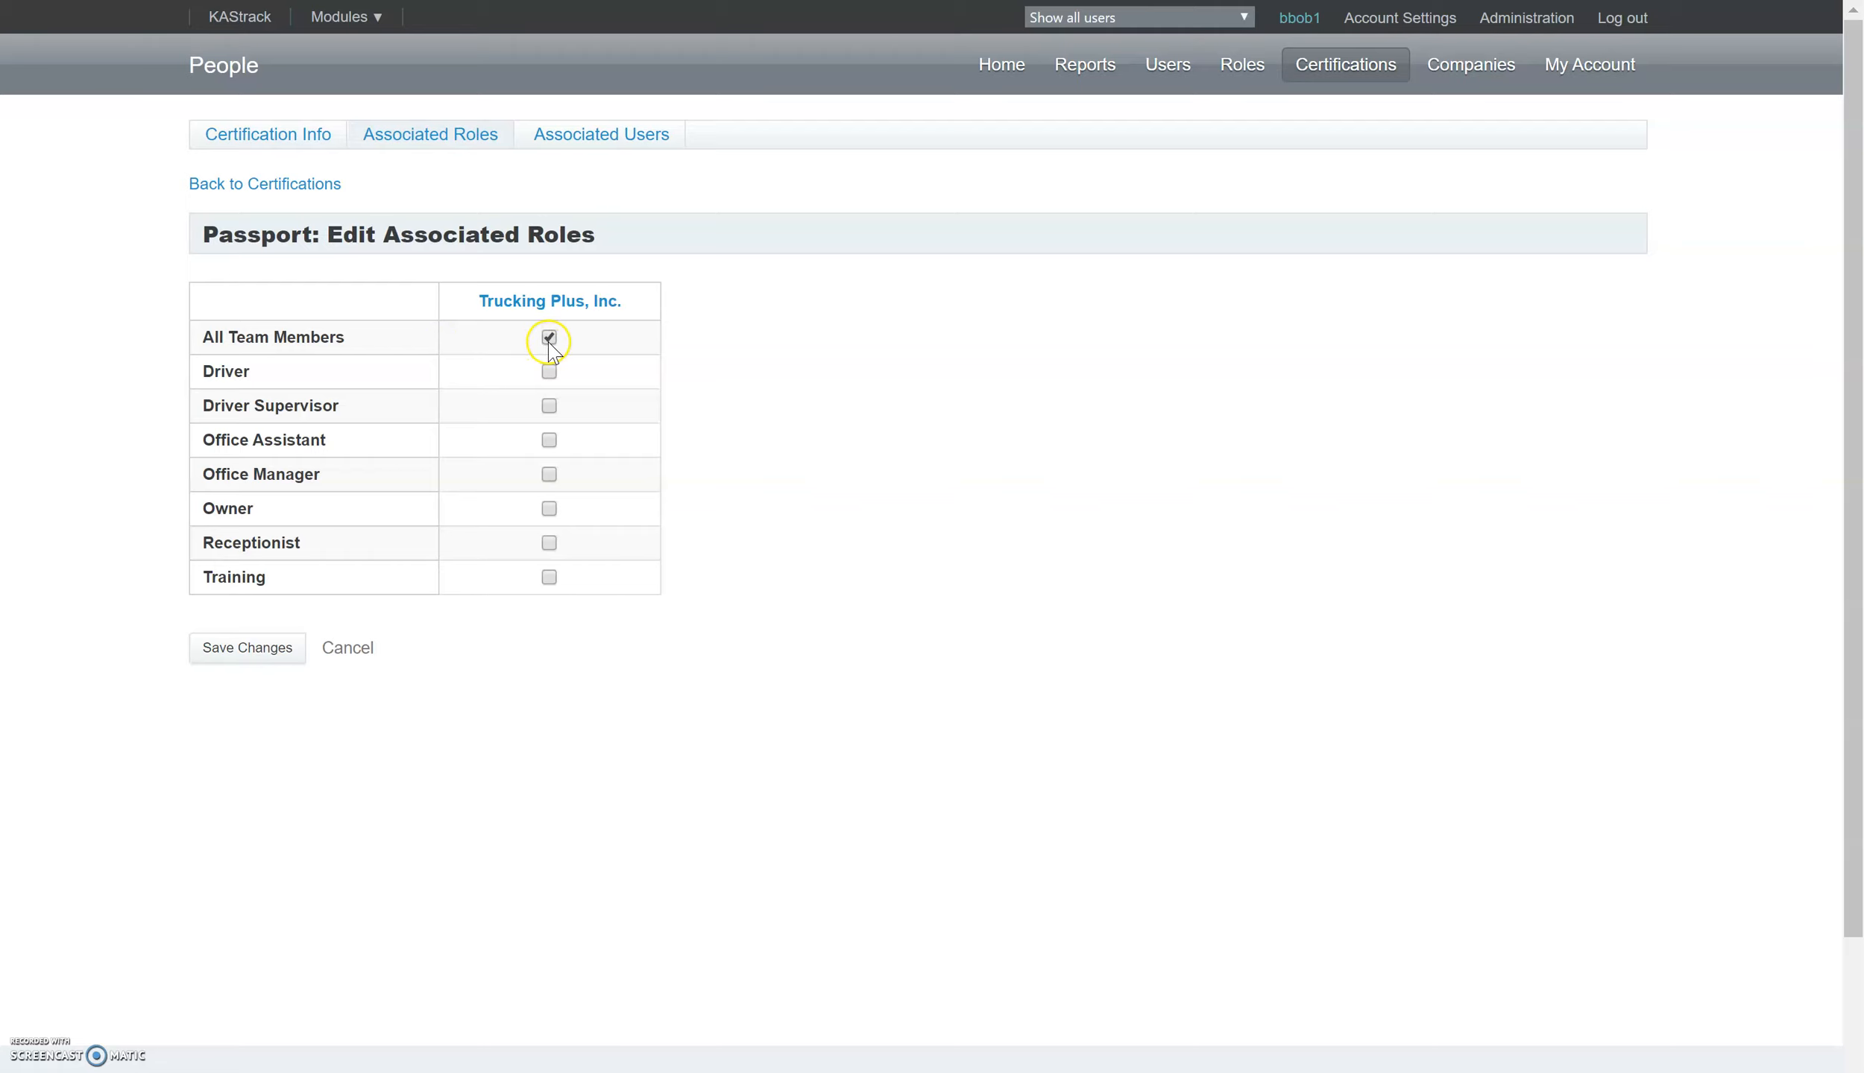
click(240, 647)
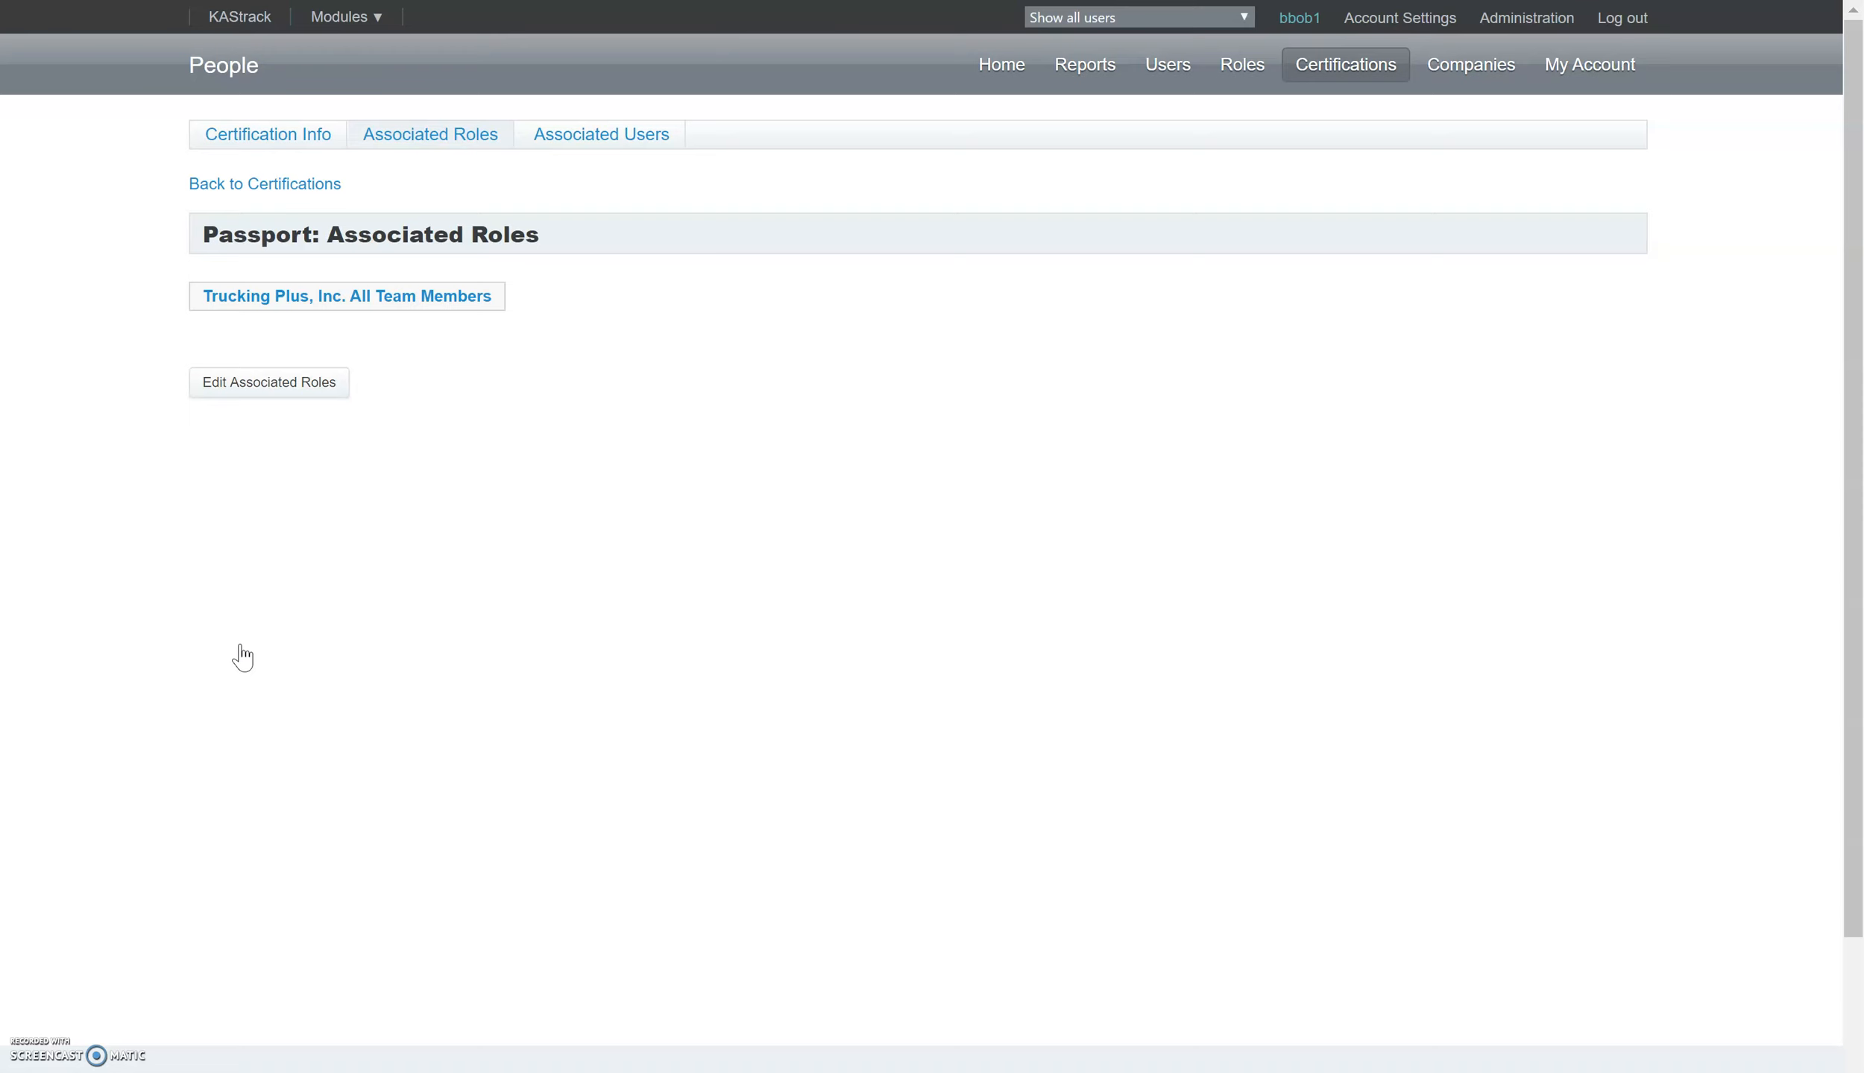
- View the users associated with the Passport certification and open the fifth listed user who requires it
click(582, 133)
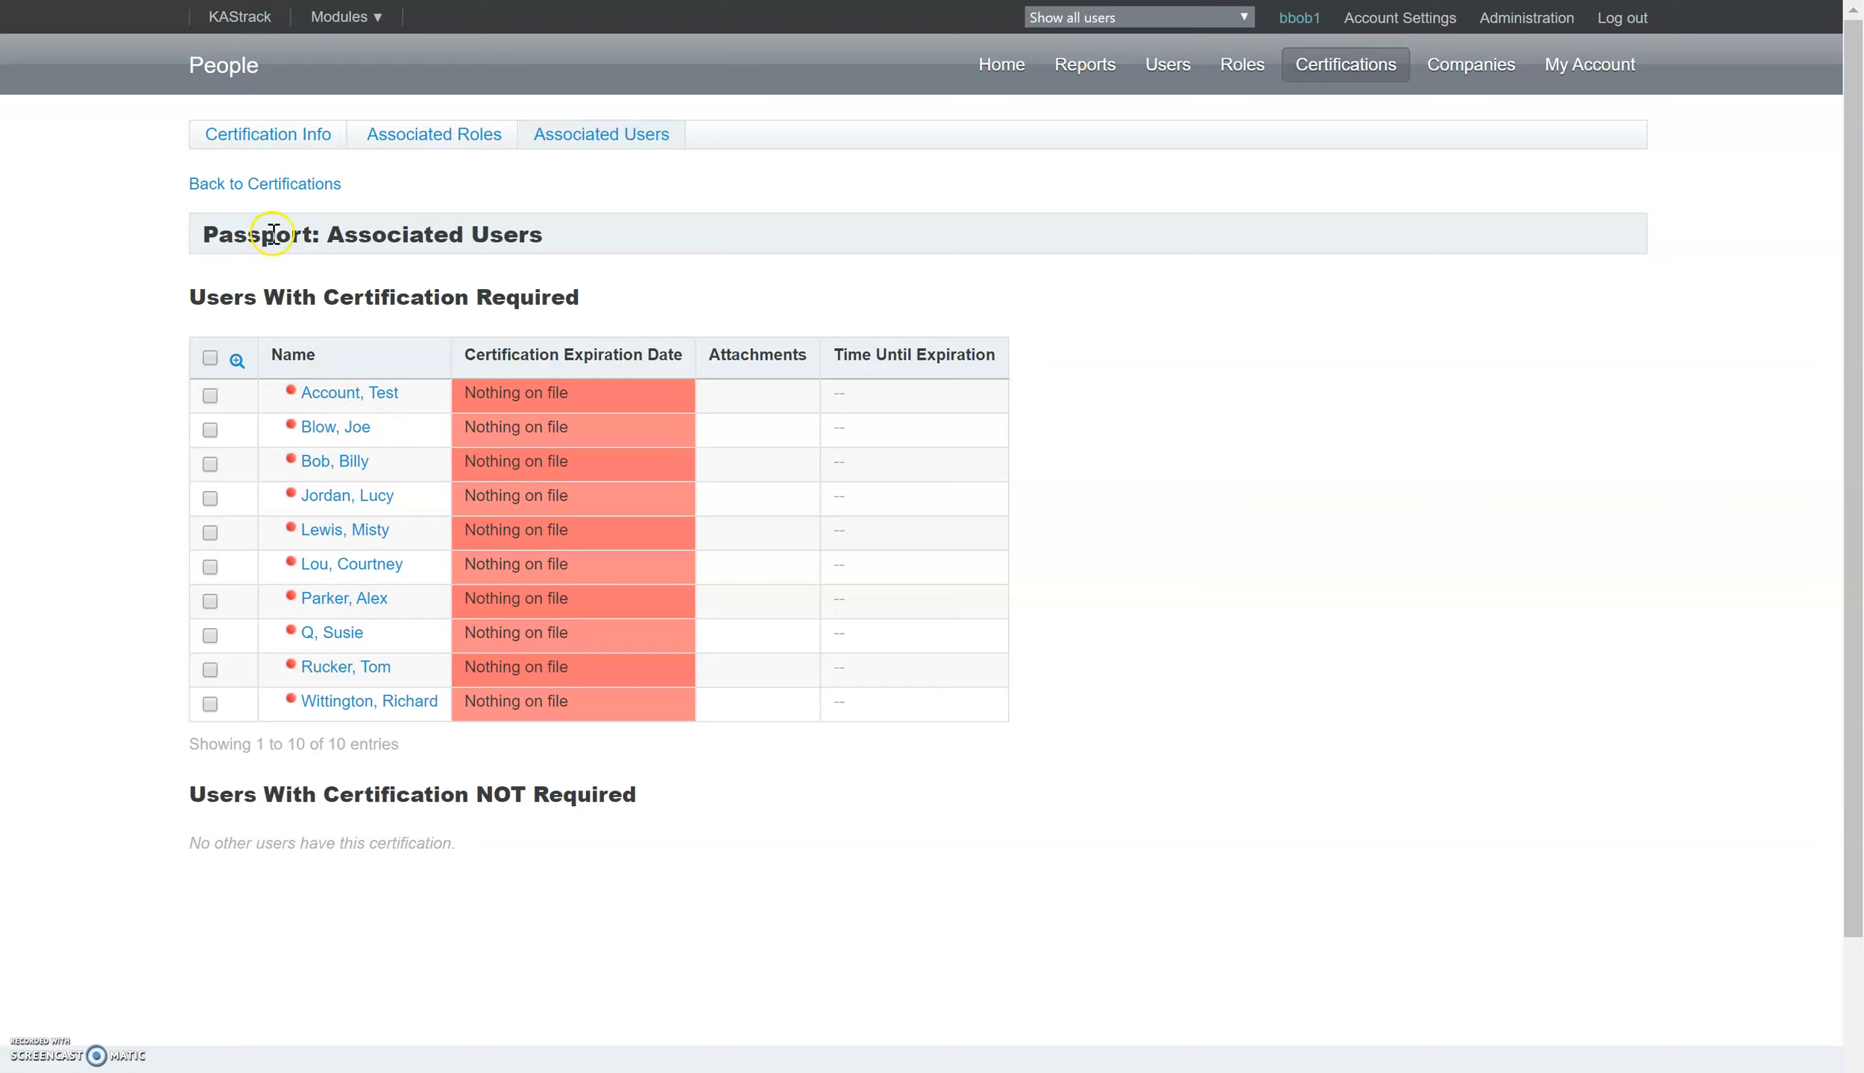
click(359, 534)
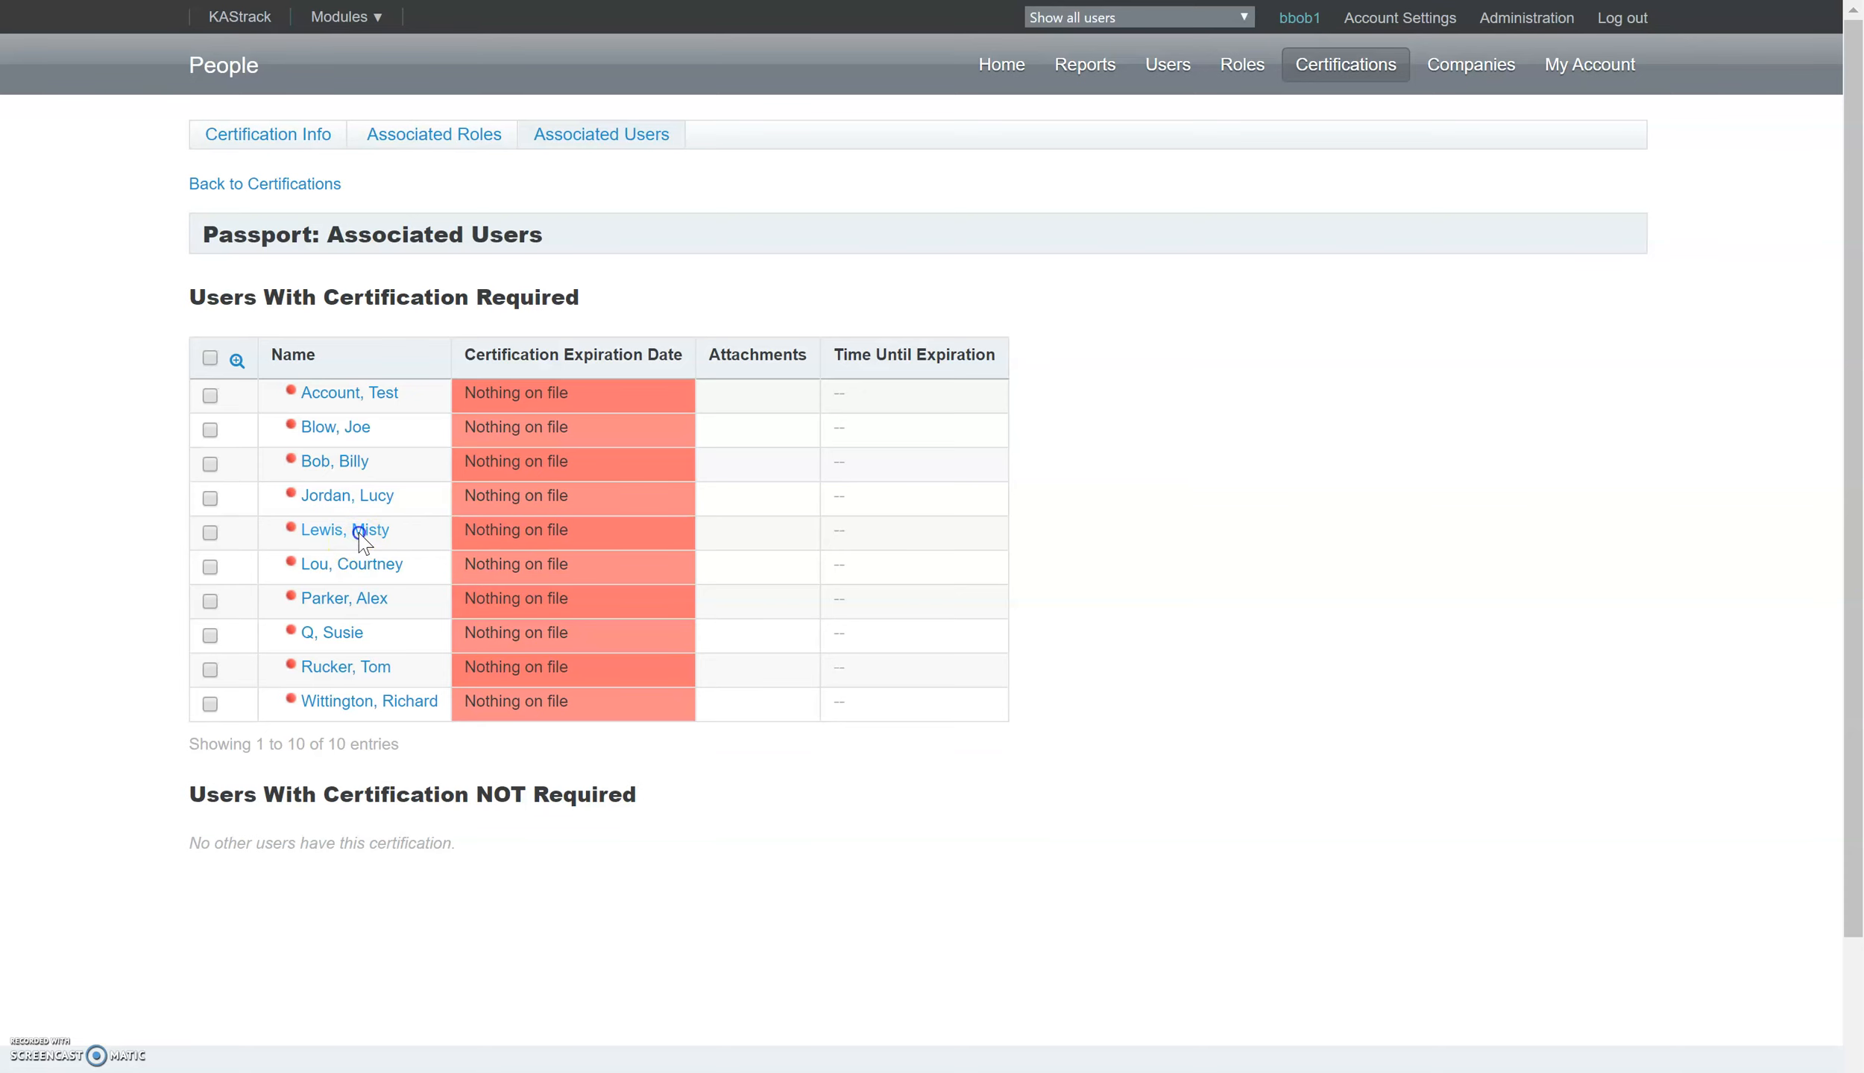